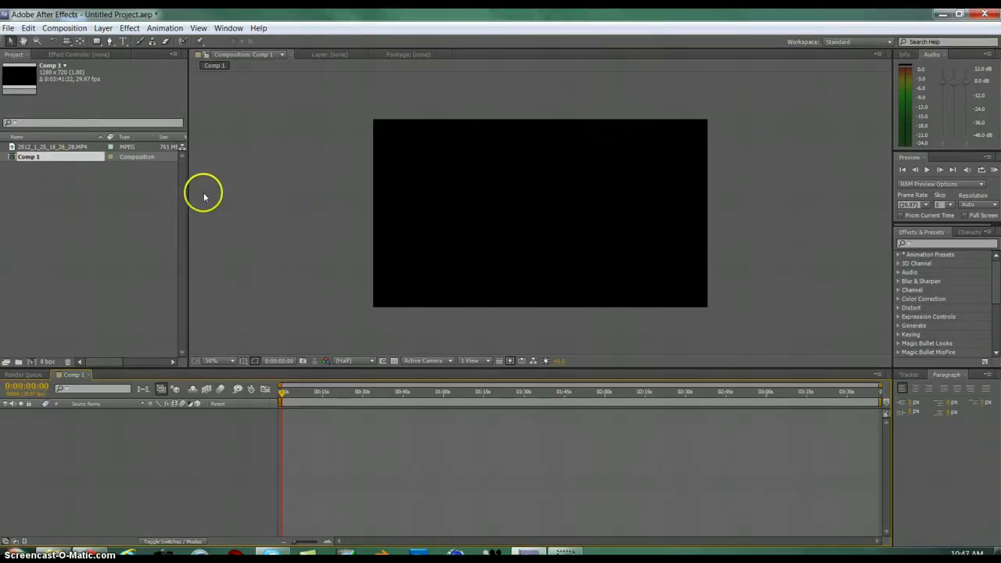
- Add the gameplay MP4 to the Comp 1 timeline, starting the layer at time zero
left_click(168, 240)
left_click(164, 237)
left_click(36, 148)
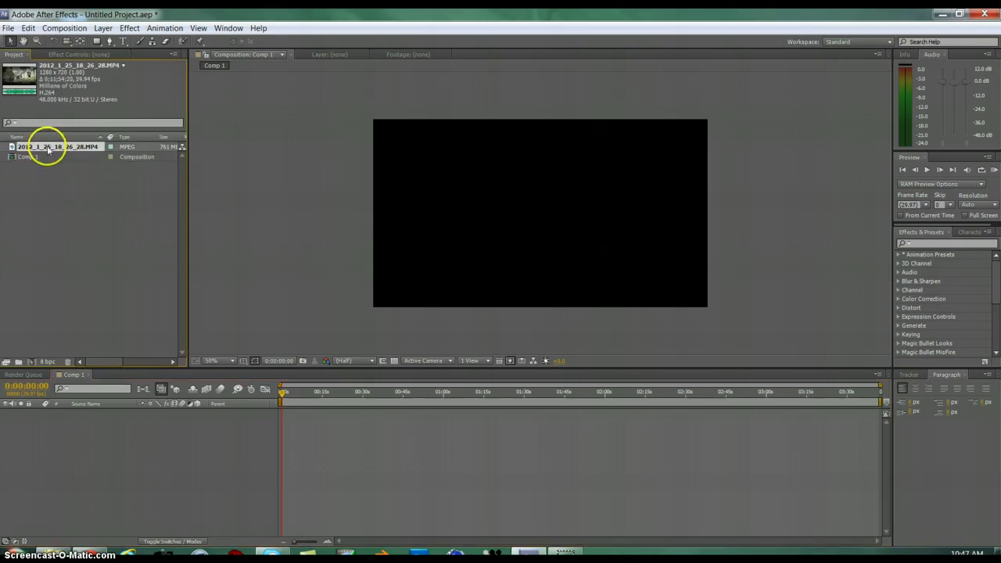
left_click_drag(48, 149, 331, 426)
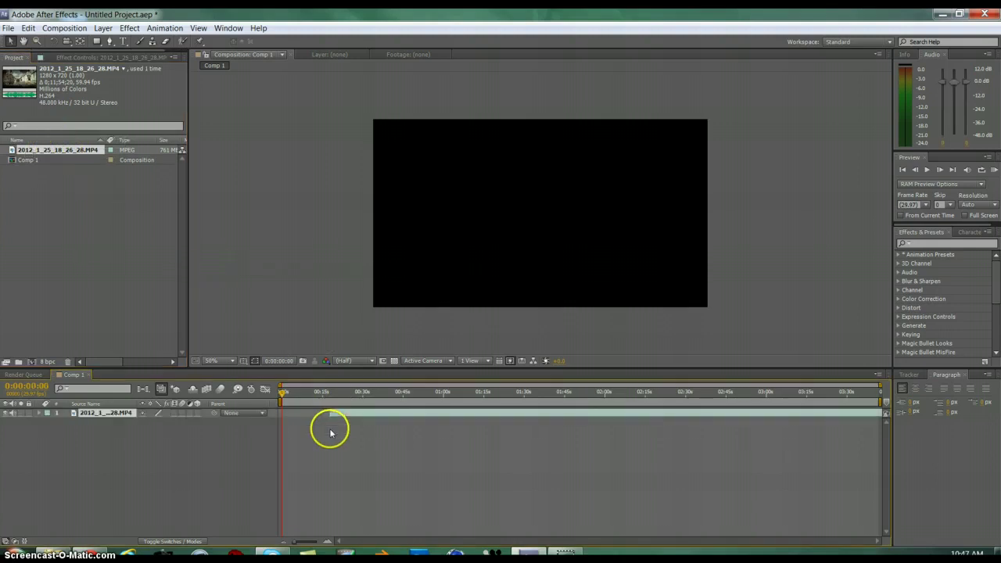
left_click(355, 415)
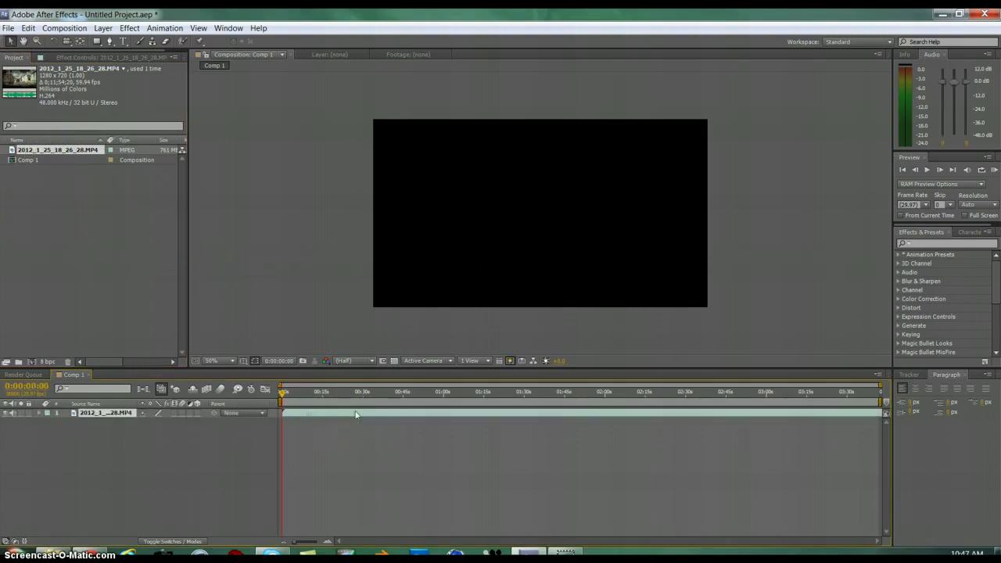
- Scrub the clip to the 0:01:00:00 frame and open the layer in its Layer viewer
left_click(284, 394)
mouse_move(283, 396)
left_mouse_down()
mouse_move(297, 393)
mouse_move(274, 394)
left_mouse_up()
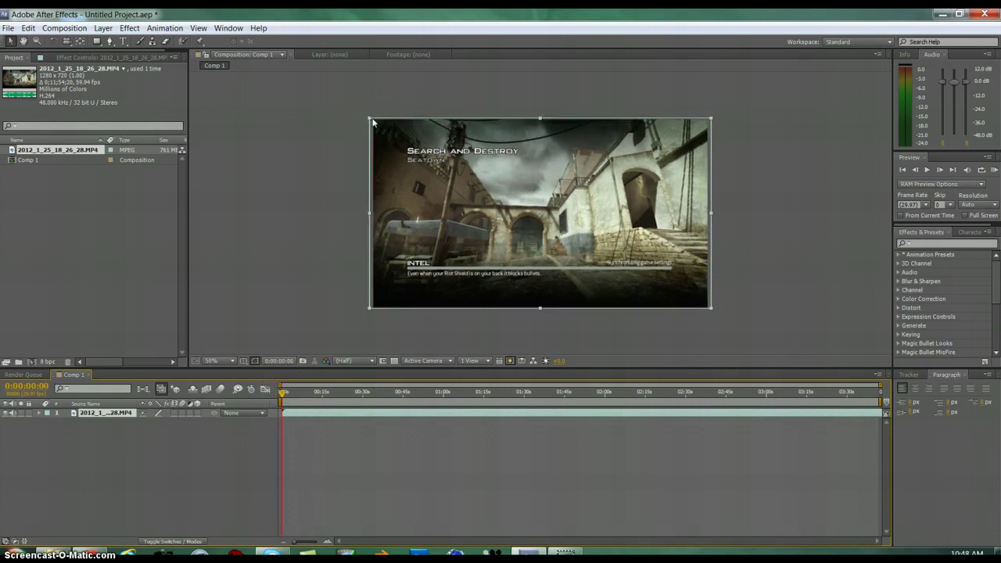
left_click_drag(373, 122, 373, 121)
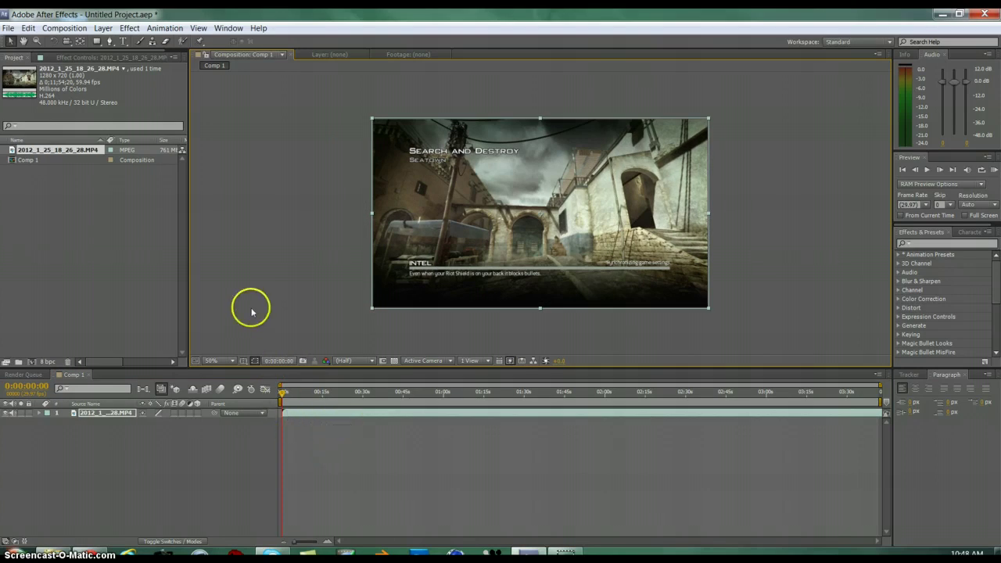
left_click(303, 391)
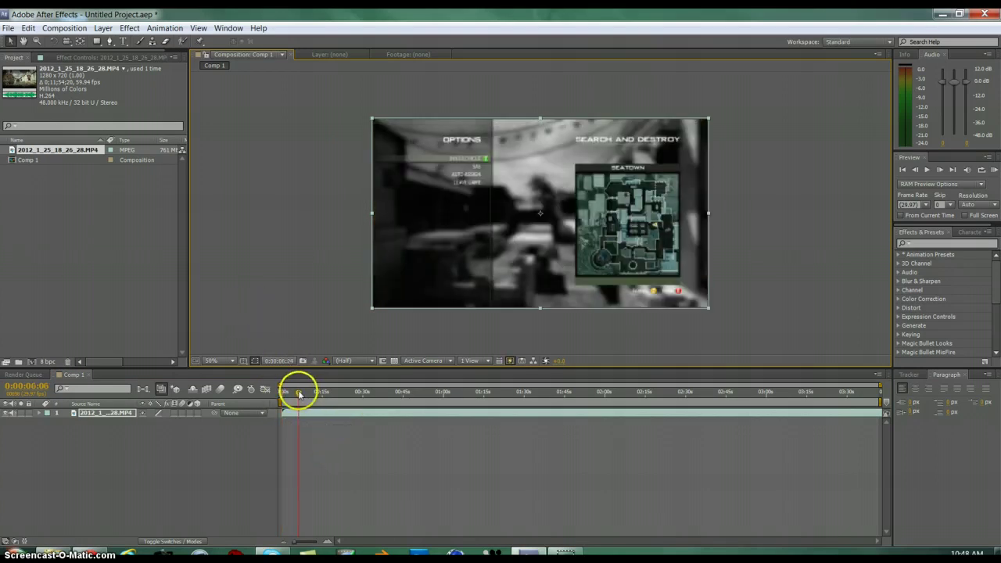
left_click(394, 391)
left_click(443, 391)
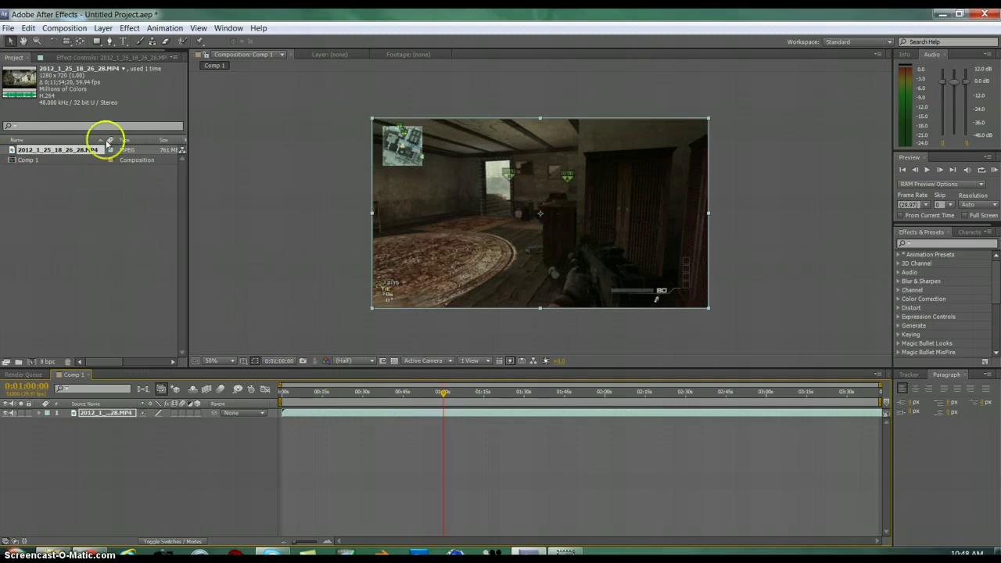
double_click(497, 414)
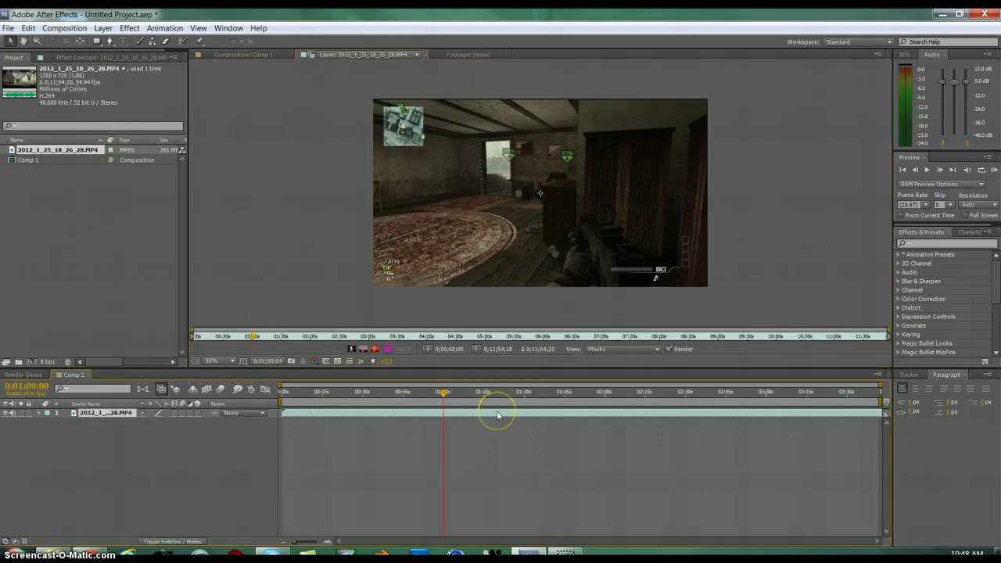
- Return to Comp 1, search 'curv' in Effects & Presets and drag Curves onto the layer
left_click(249, 54)
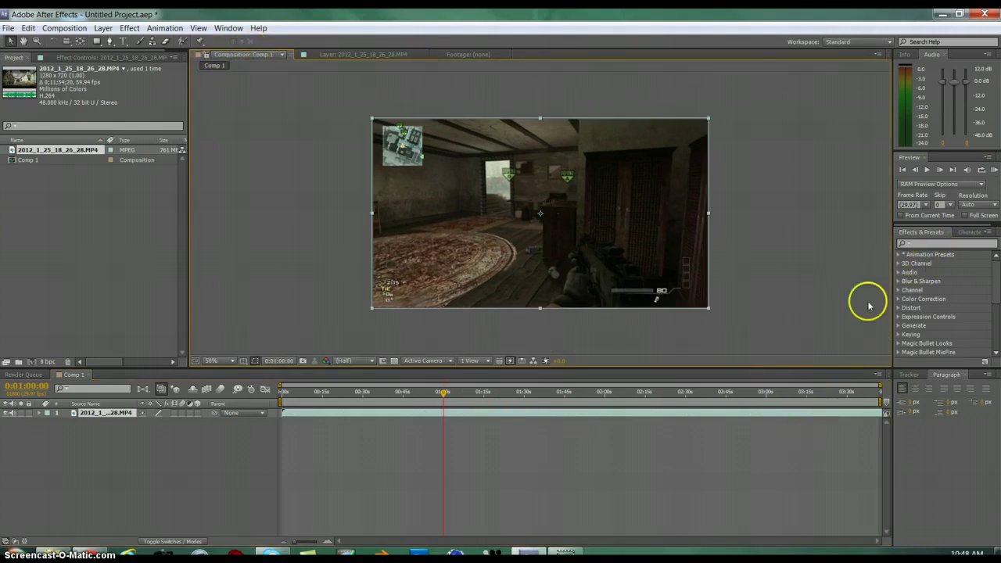
left_click(930, 243)
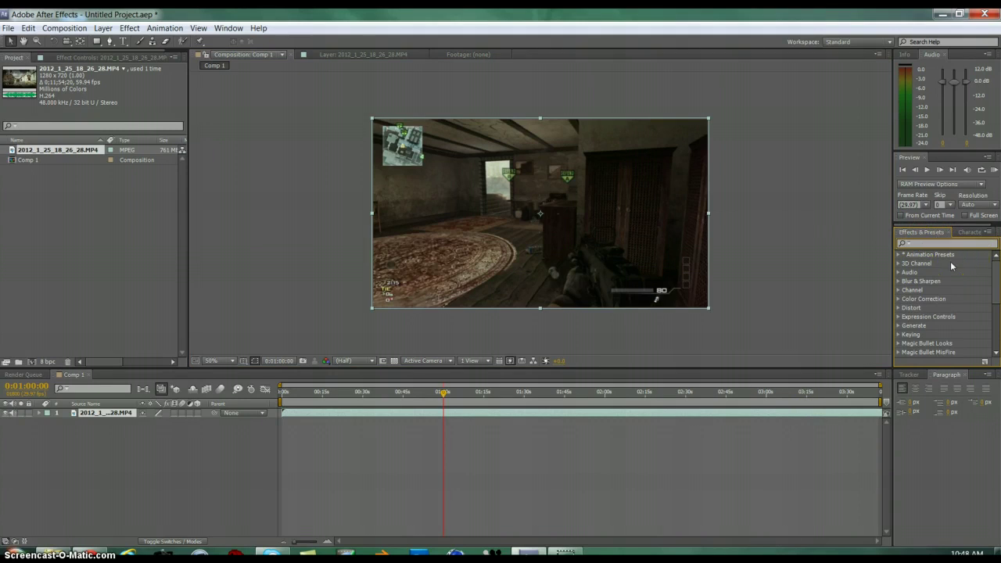
type("curves")
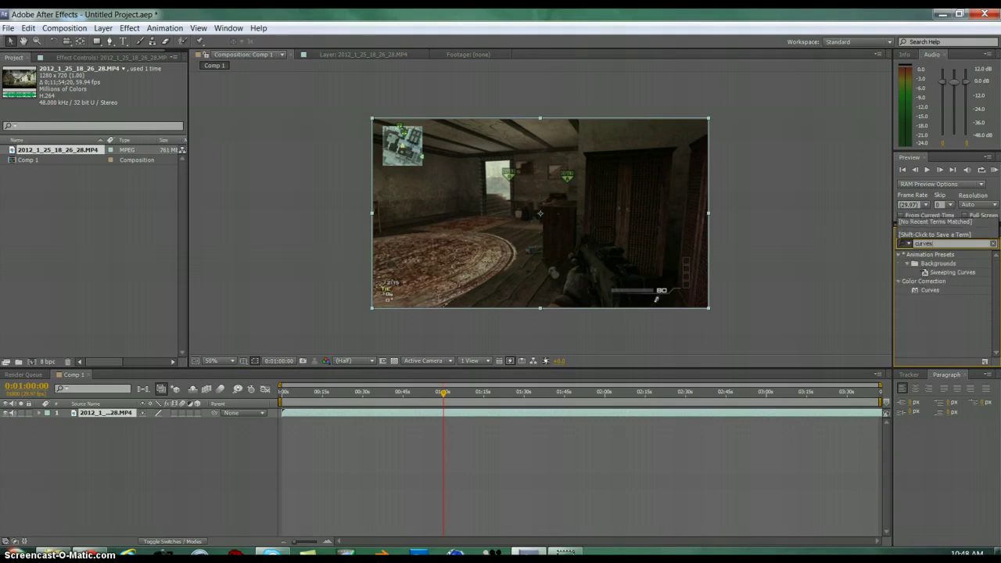
left_click_drag(930, 290, 594, 415)
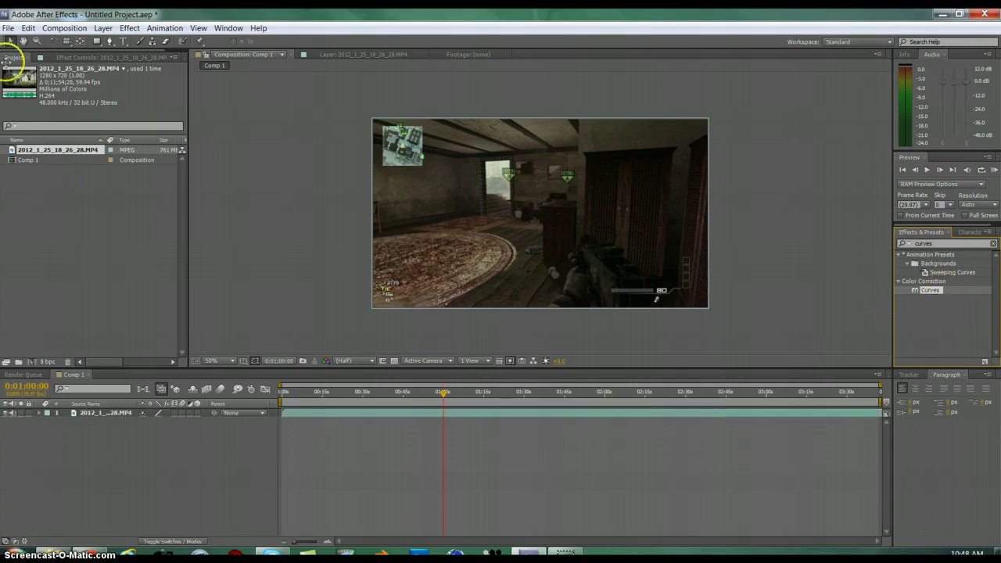
- Select the gameplay layer and apply Effect > Color Correction > Curves to it
left_click(129, 27)
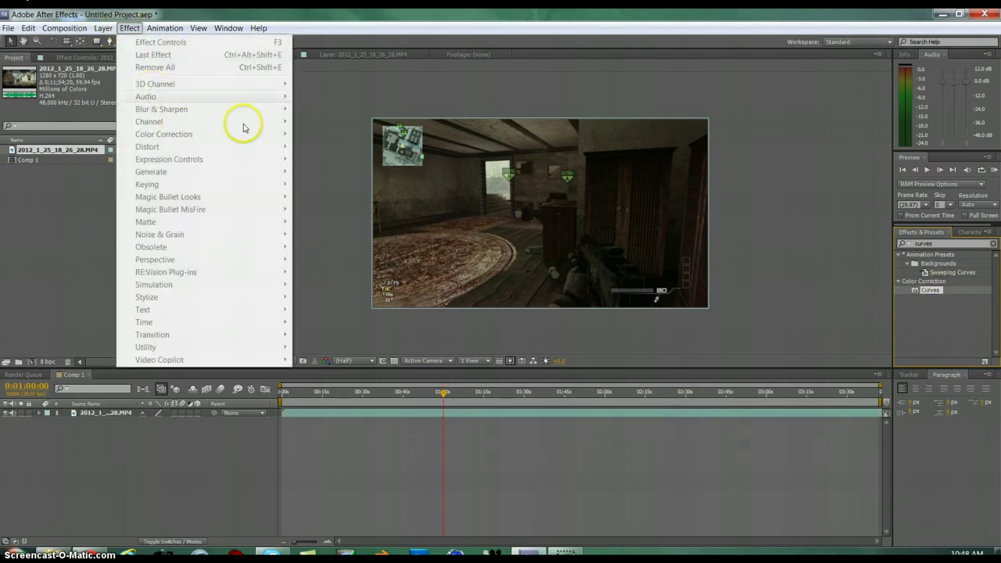
left_click(426, 415)
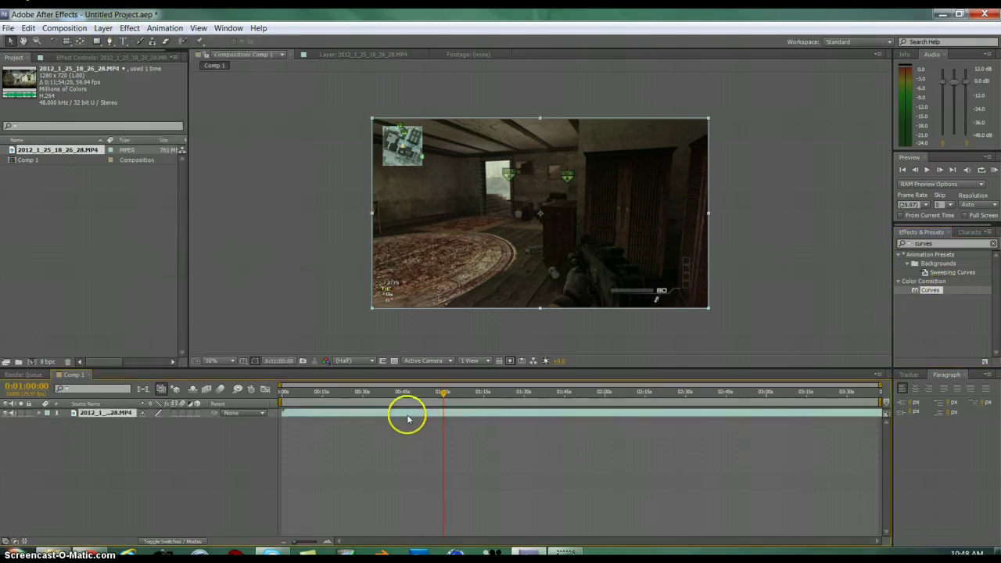
left_click(129, 27)
mouse_move(190, 133)
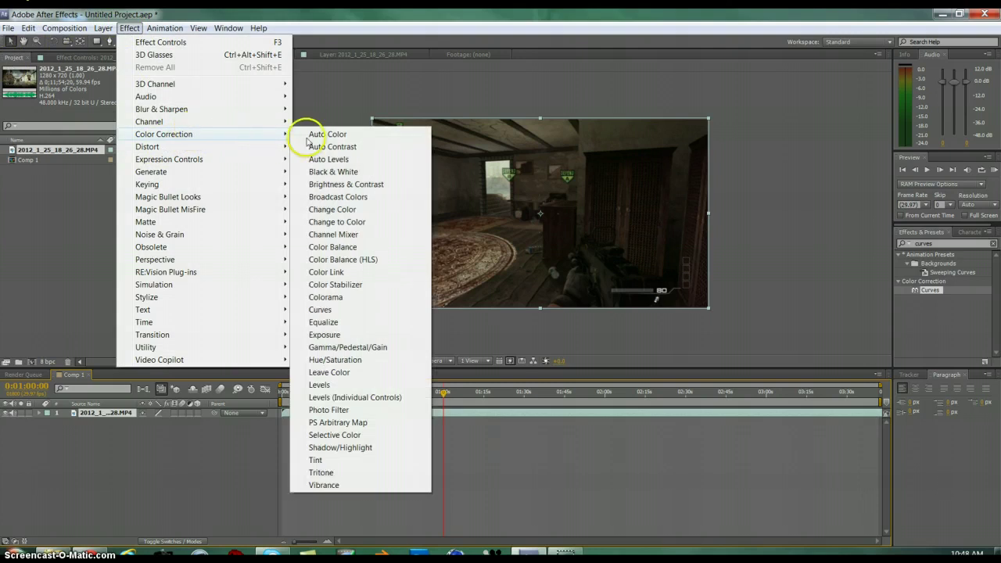
left_click(327, 310)
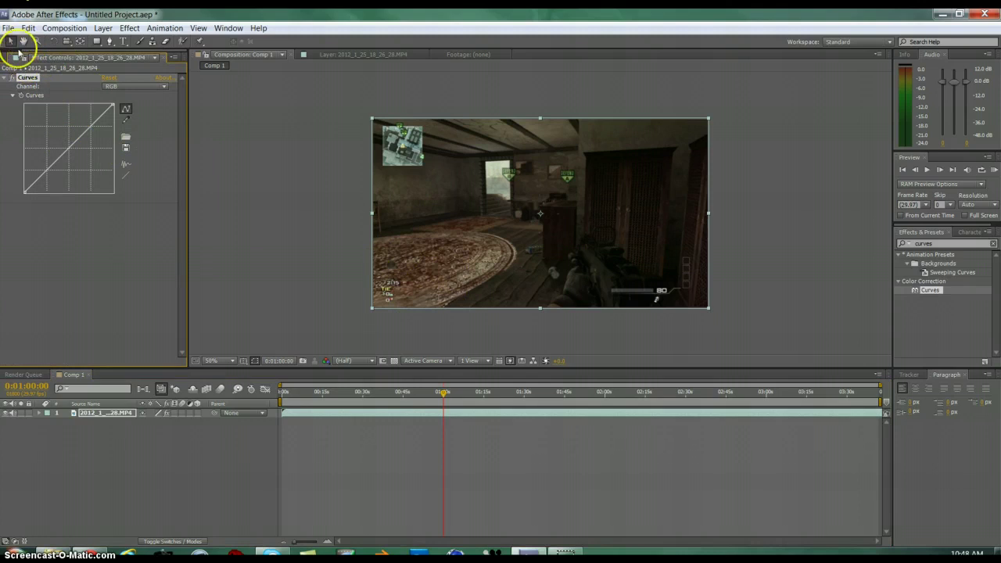
- Bend the RGB curve slightly upward to brighten, then reset it to a straight line
left_click(6, 58)
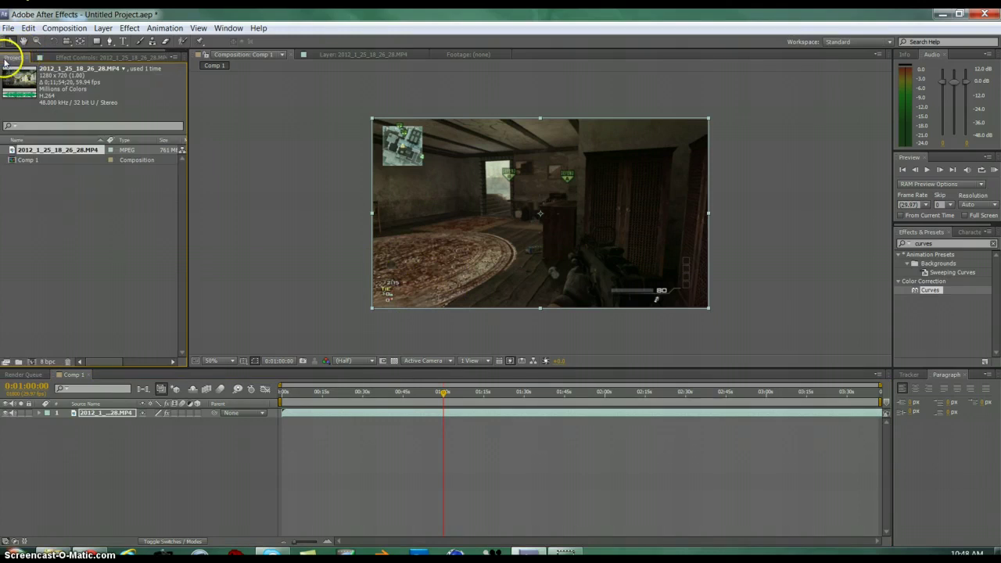
left_click(47, 57)
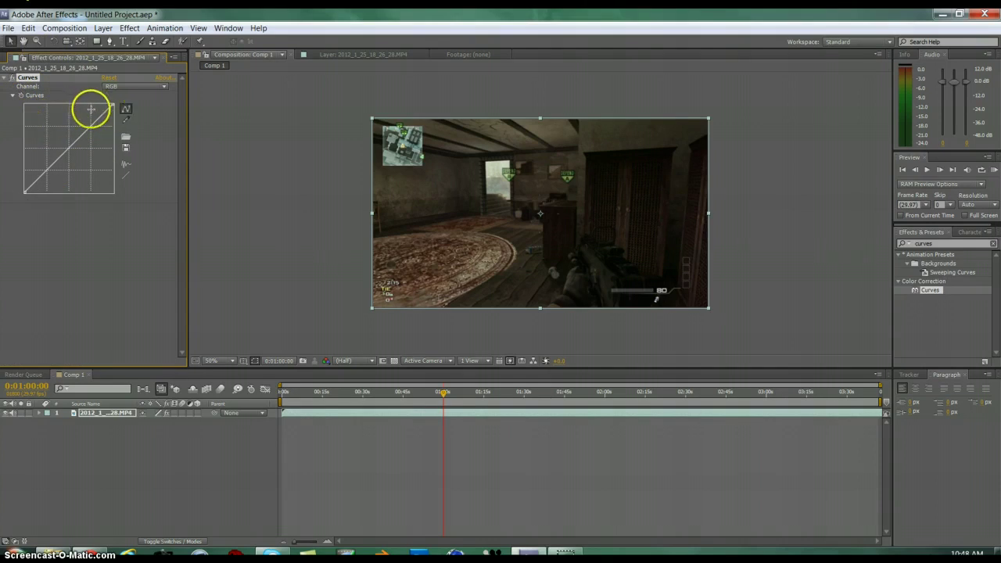
left_click(123, 87)
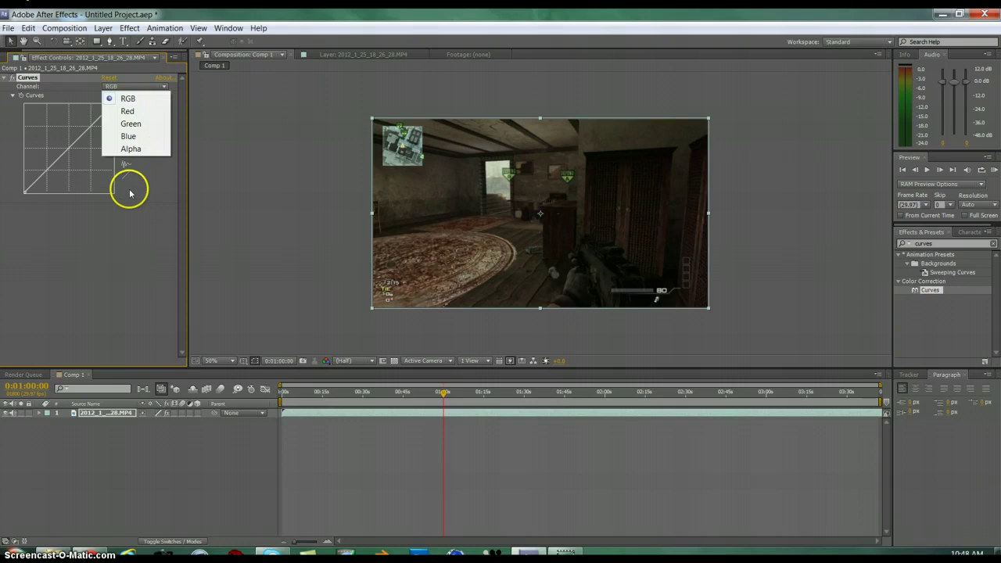
left_click(85, 125)
mouse_move(87, 127)
left_mouse_down()
mouse_move(83, 117)
mouse_move(87, 126)
left_mouse_up()
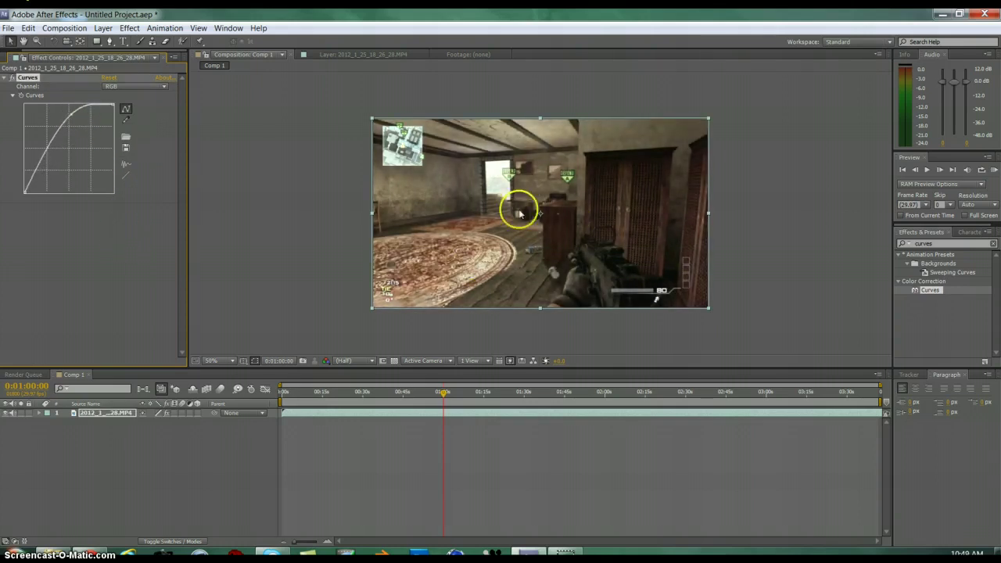
mouse_move(95, 113)
left_mouse_down()
mouse_move(71, 108)
mouse_move(94, 127)
left_mouse_up()
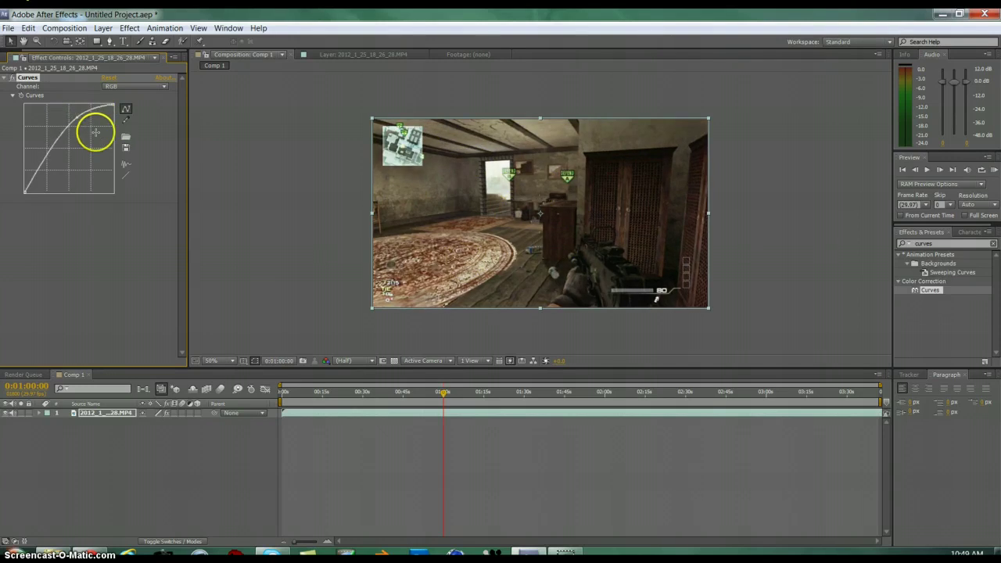
left_click(127, 177)
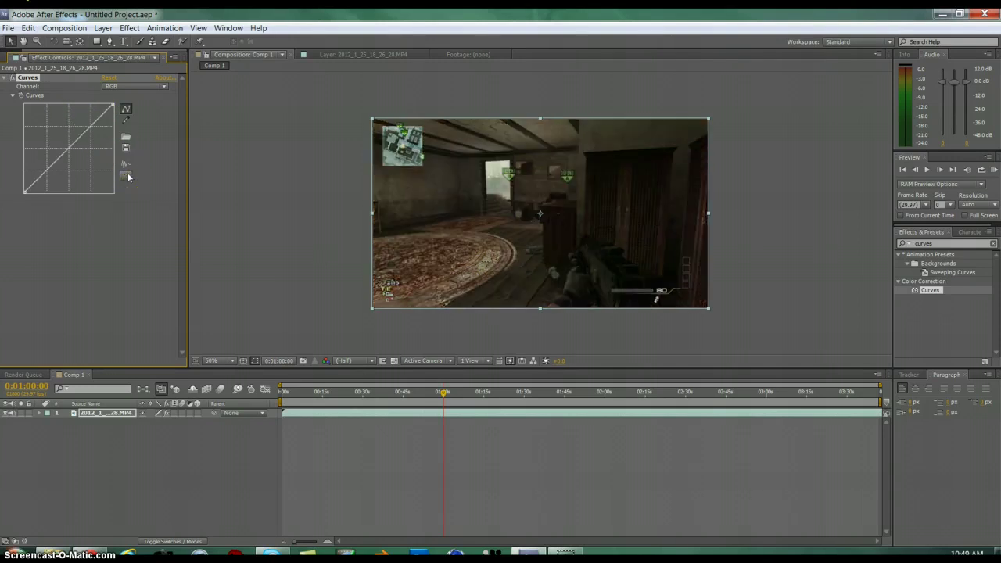
- Bow the RGB curve down to darken the clip, then straighten it again
left_click(119, 86)
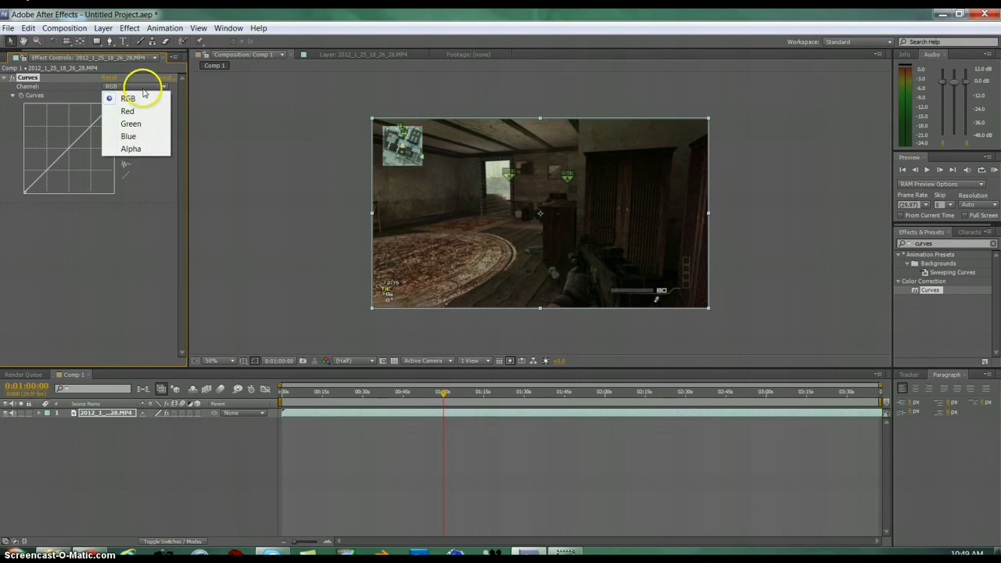
left_click(45, 232)
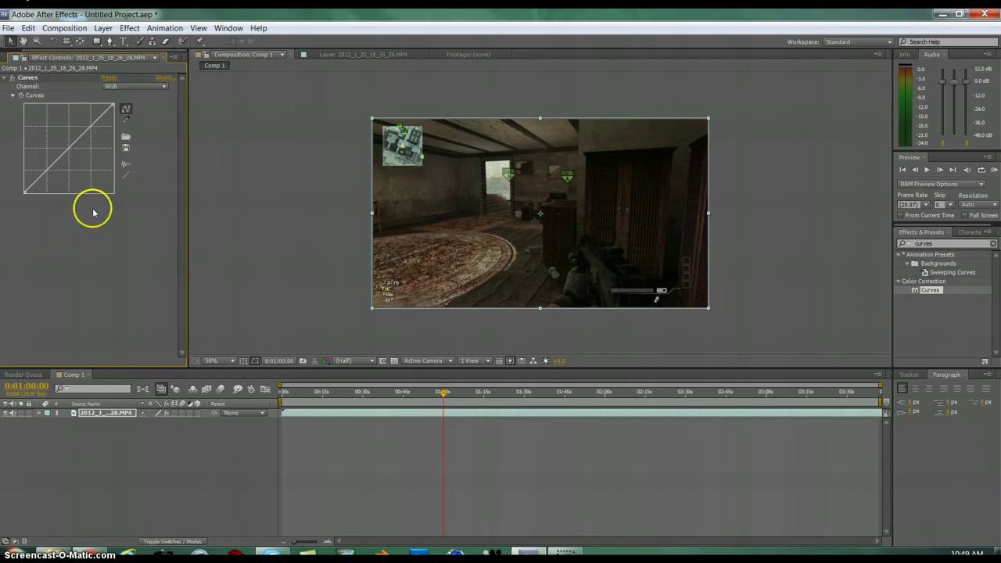
left_click(52, 164)
left_click_drag(51, 163, 61, 171)
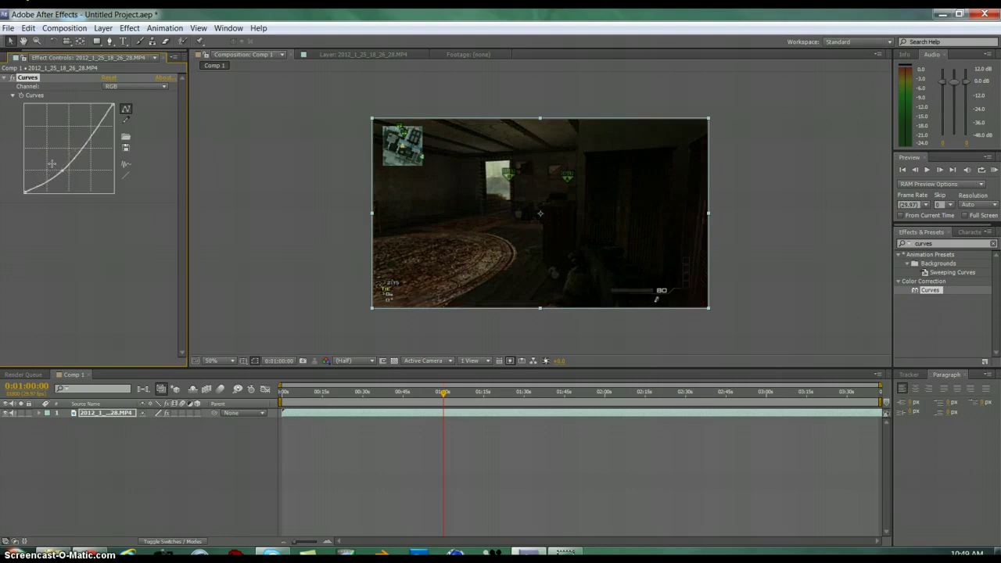
left_click(127, 175)
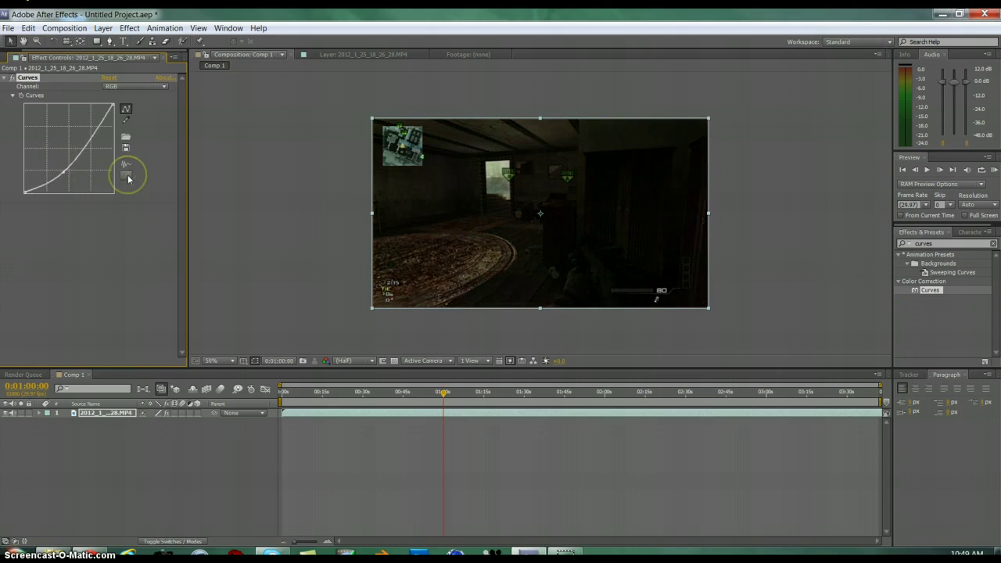
left_click(128, 179)
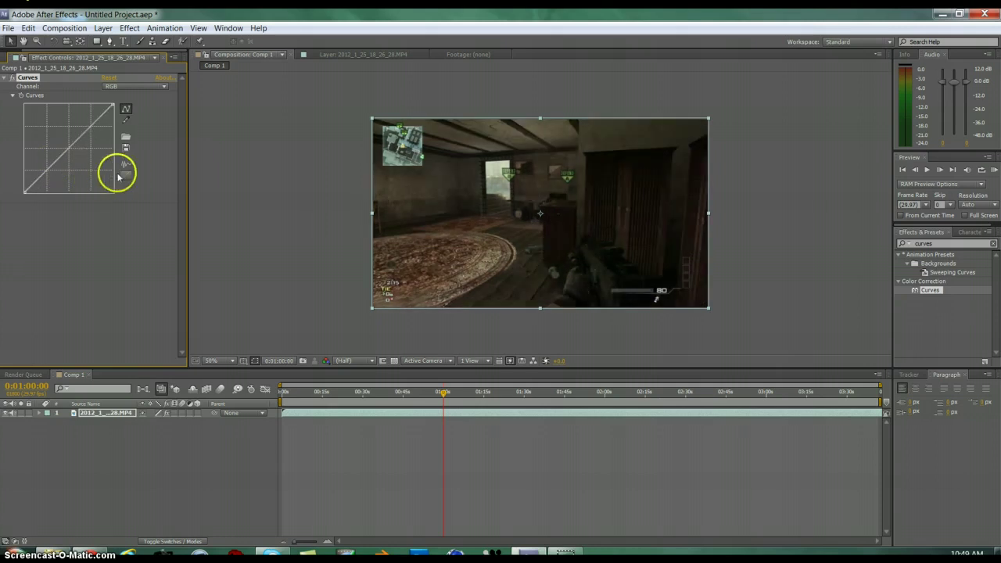
left_click(128, 86)
left_click(128, 111)
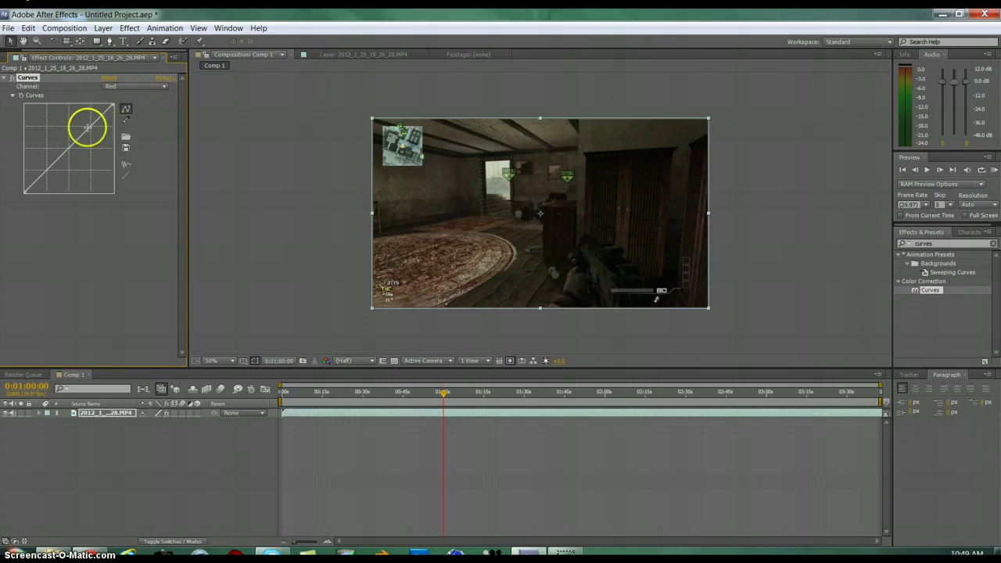
left_click_drag(89, 127, 90, 126)
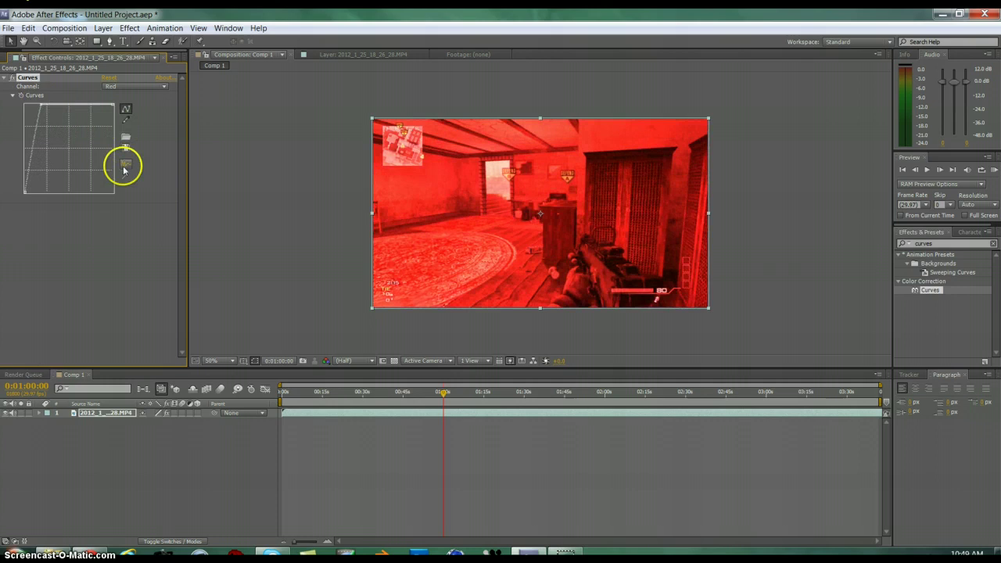
left_click(125, 174)
left_click_drag(54, 161, 90, 192)
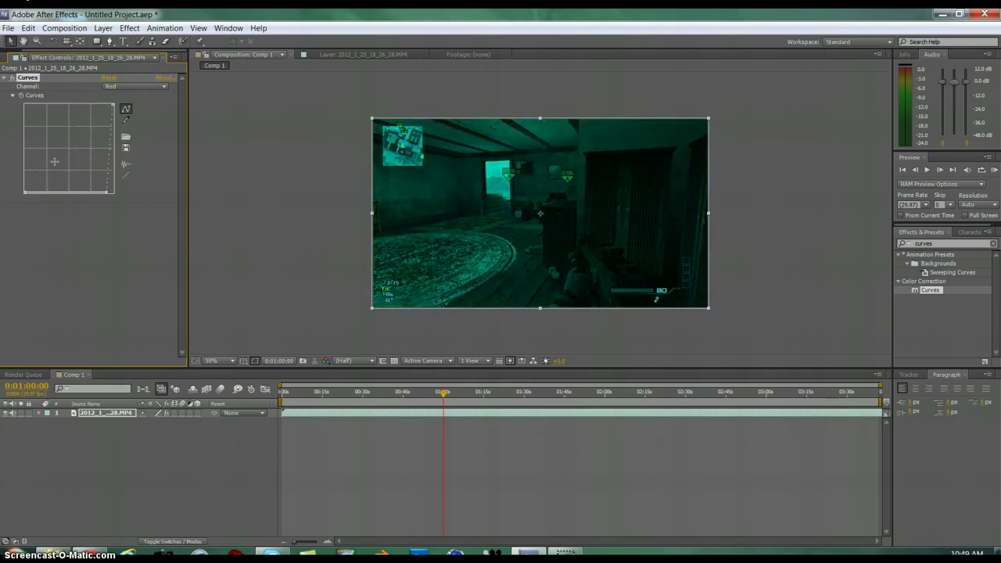
mouse_move(54, 161)
left_mouse_down()
mouse_move(72, 169)
mouse_move(57, 150)
mouse_move(63, 161)
left_mouse_up()
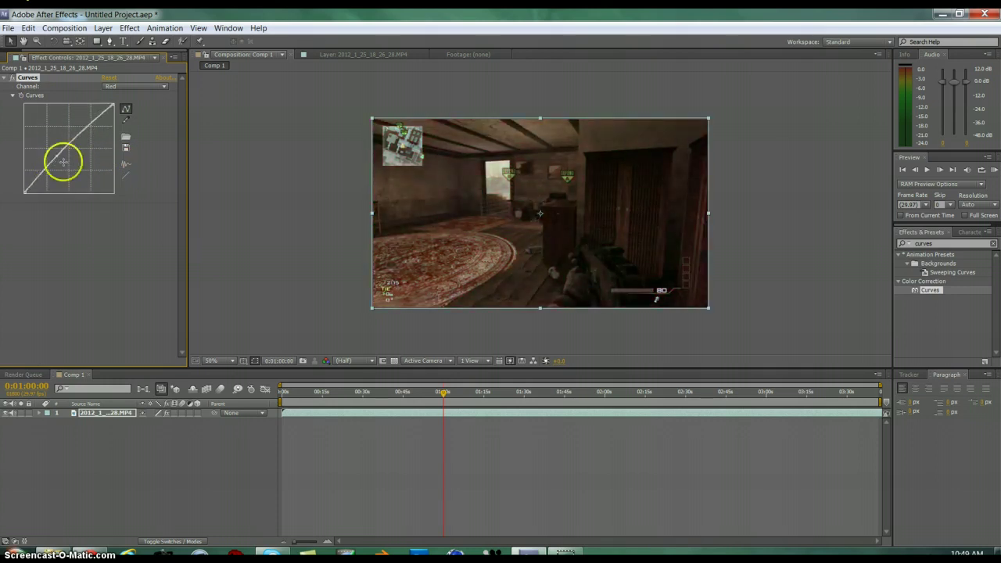
left_click(125, 172)
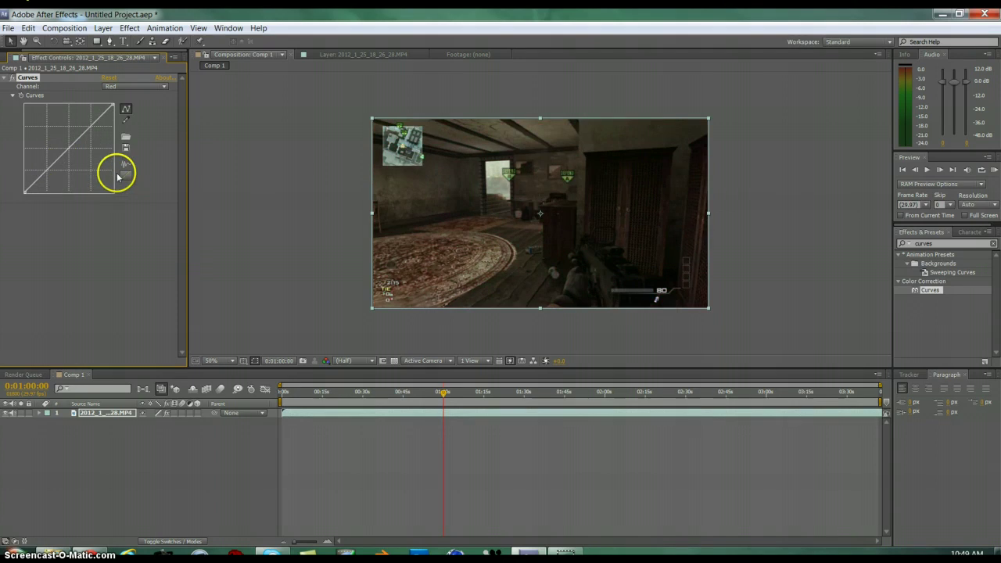
left_click(138, 86)
left_click(124, 125)
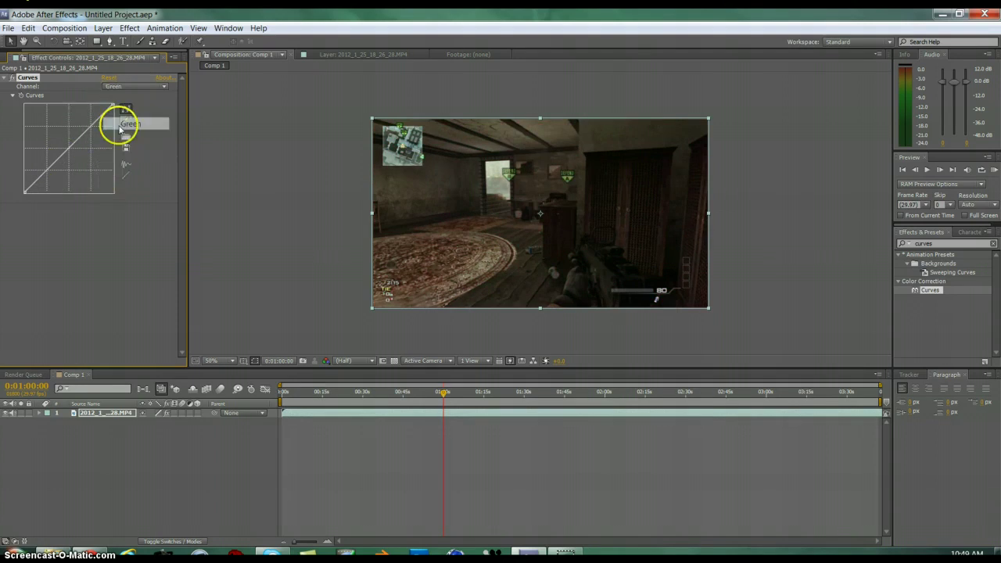
mouse_move(90, 125)
left_mouse_down()
mouse_move(87, 111)
mouse_move(91, 124)
left_mouse_up()
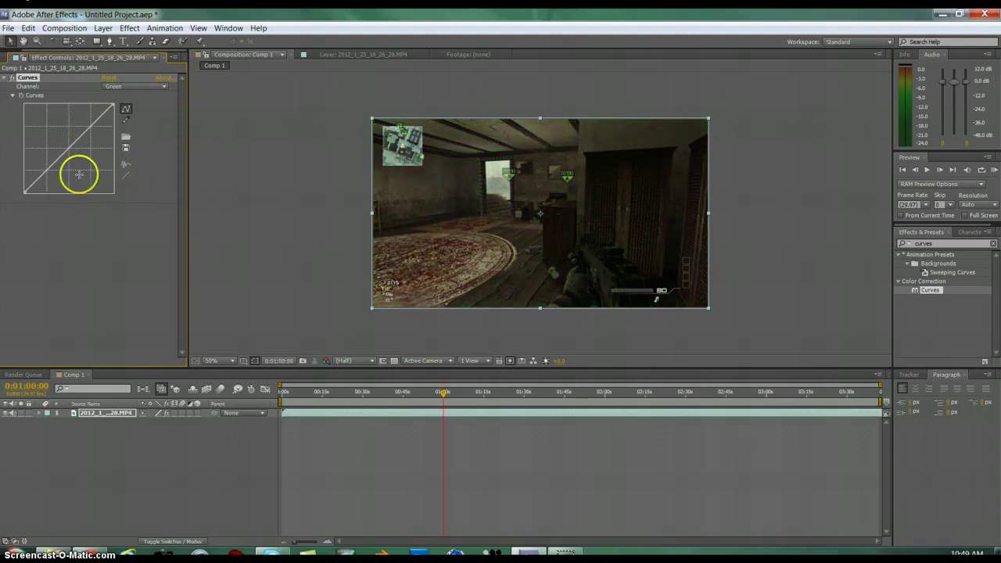
left_click_drag(52, 166, 94, 190)
left_click_drag(52, 165, 74, 173)
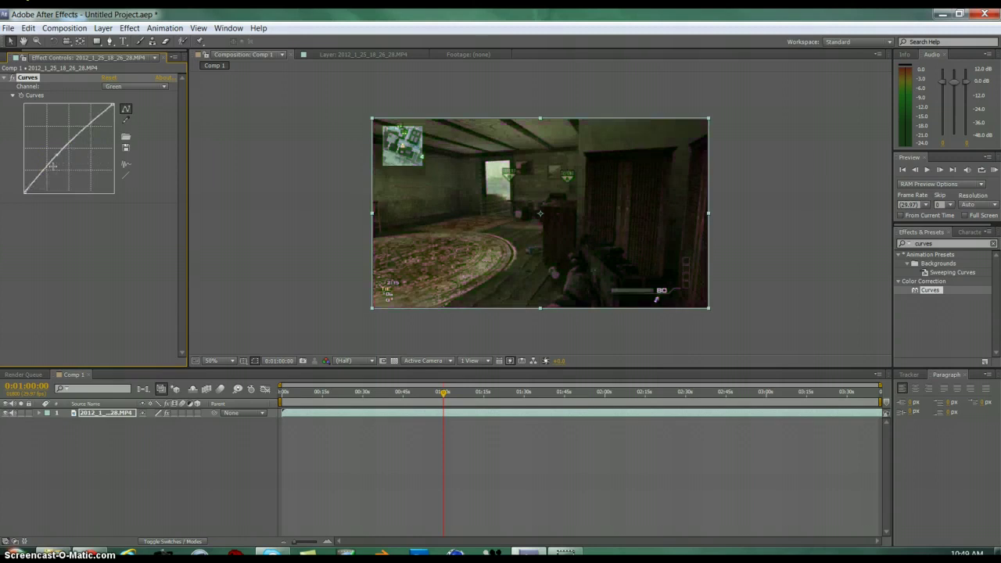
left_click(125, 178)
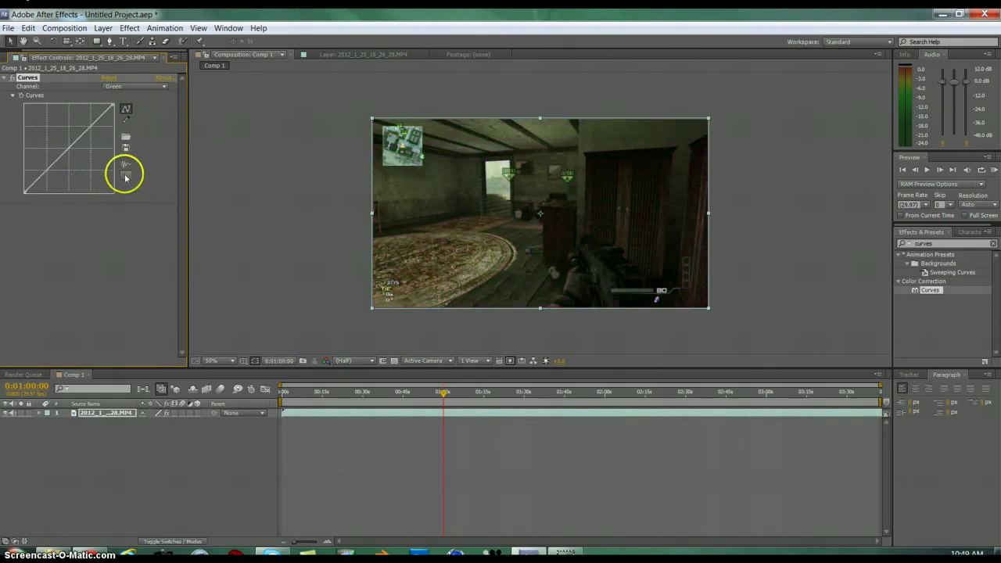
left_click(135, 86)
left_click(129, 136)
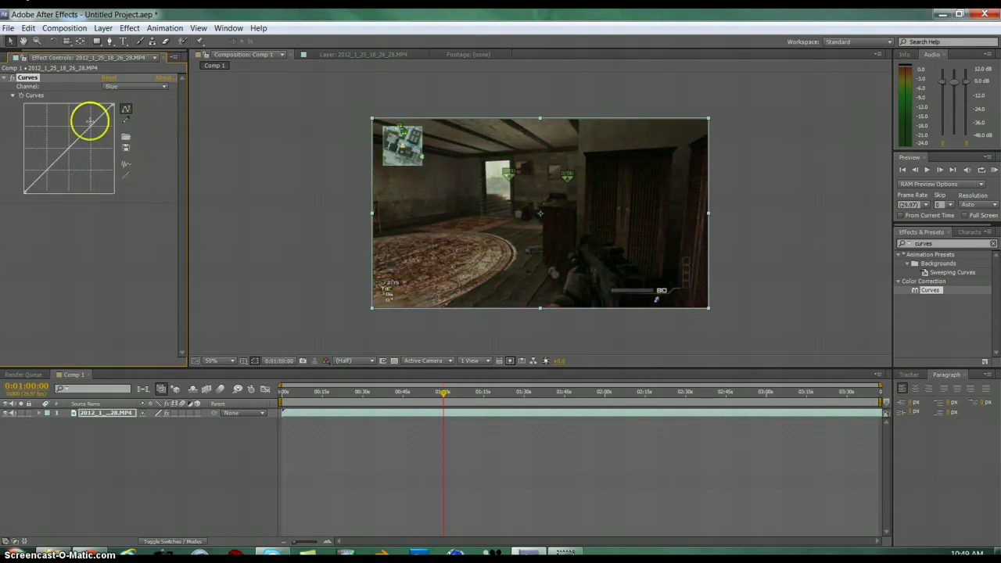
left_click_drag(91, 121, 49, 105)
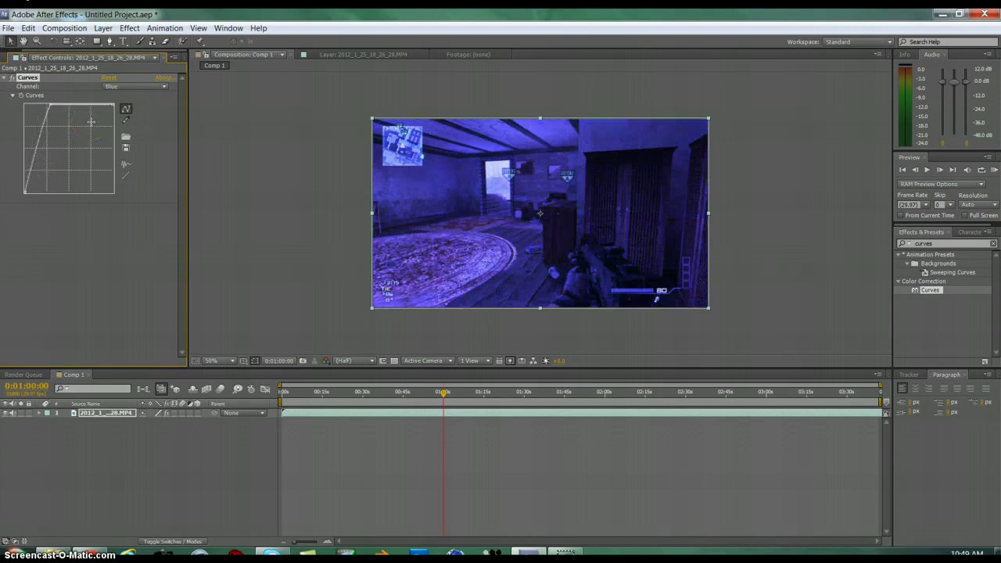
left_click(125, 168)
mouse_move(75, 144)
left_mouse_down()
mouse_move(86, 167)
mouse_move(62, 147)
mouse_move(68, 139)
left_mouse_up()
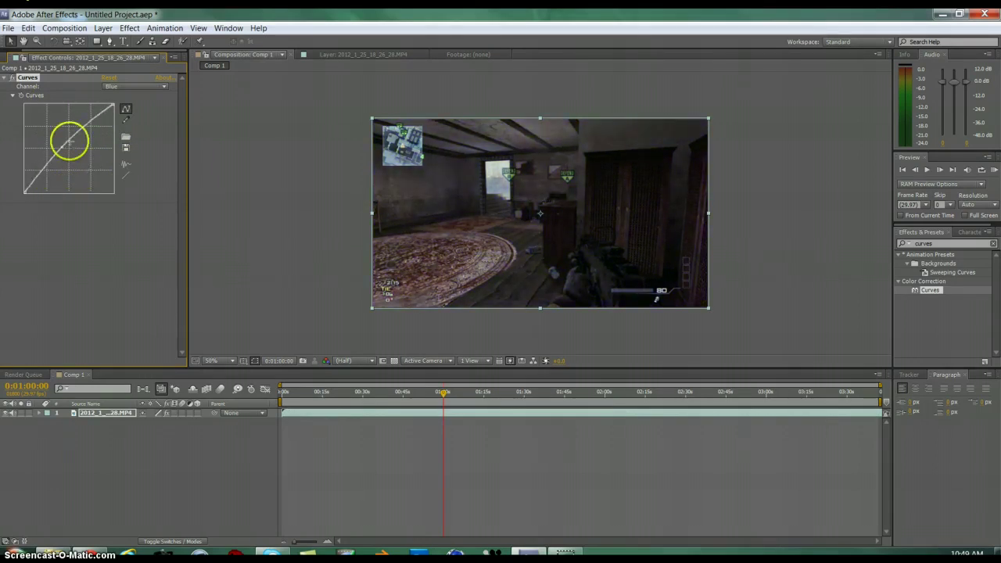
left_click(122, 88)
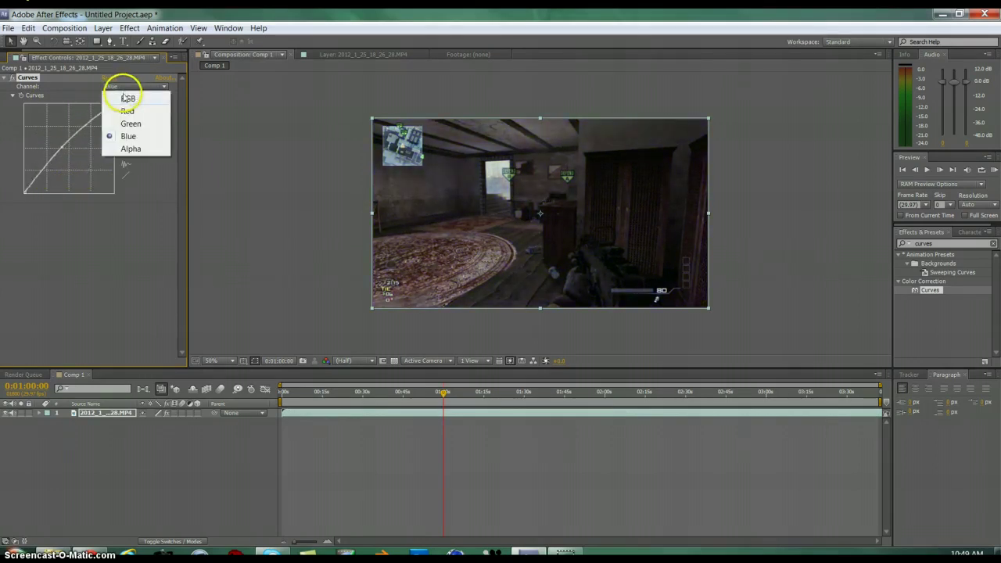
left_click(131, 149)
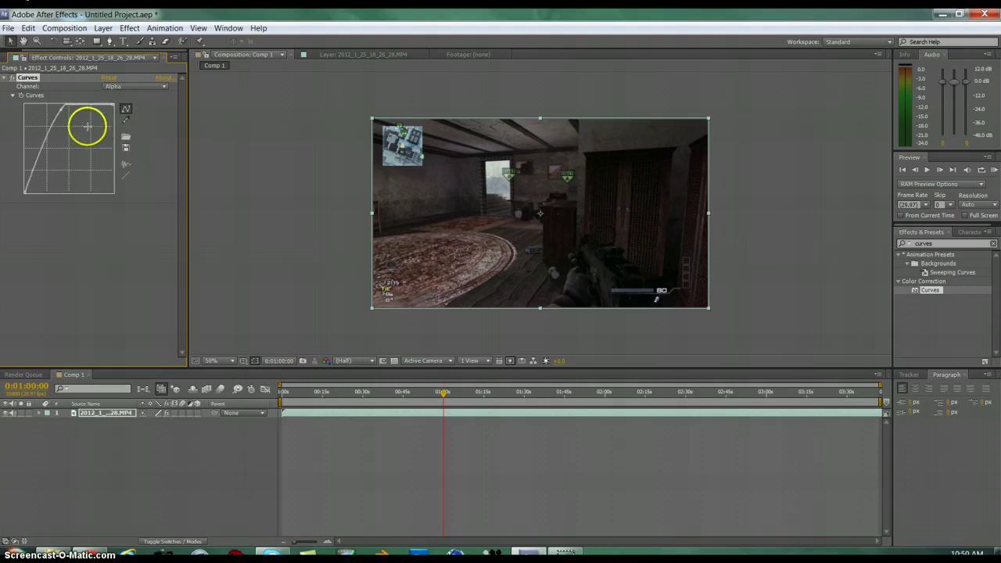
left_click(125, 174)
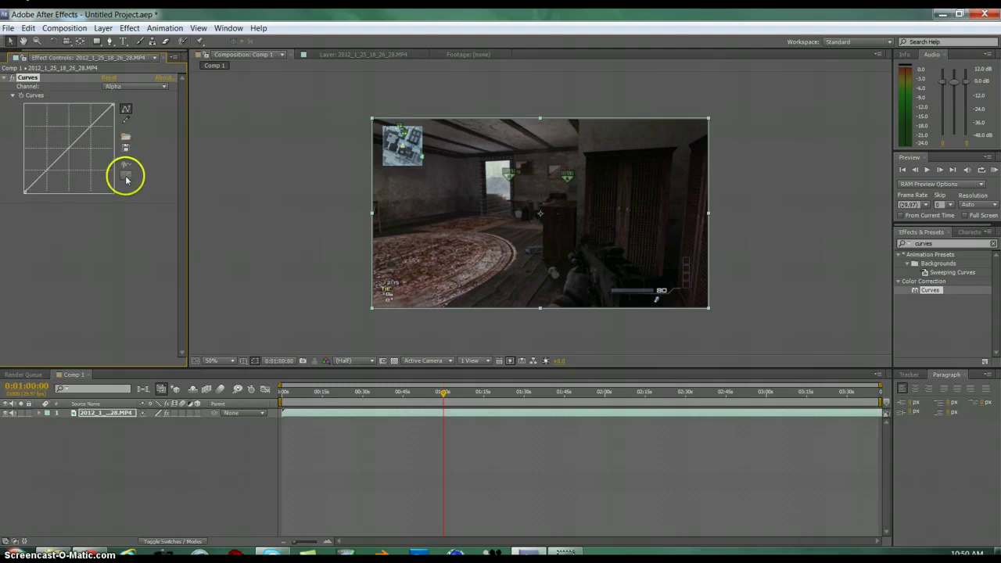
left_click(125, 86)
left_click(131, 137)
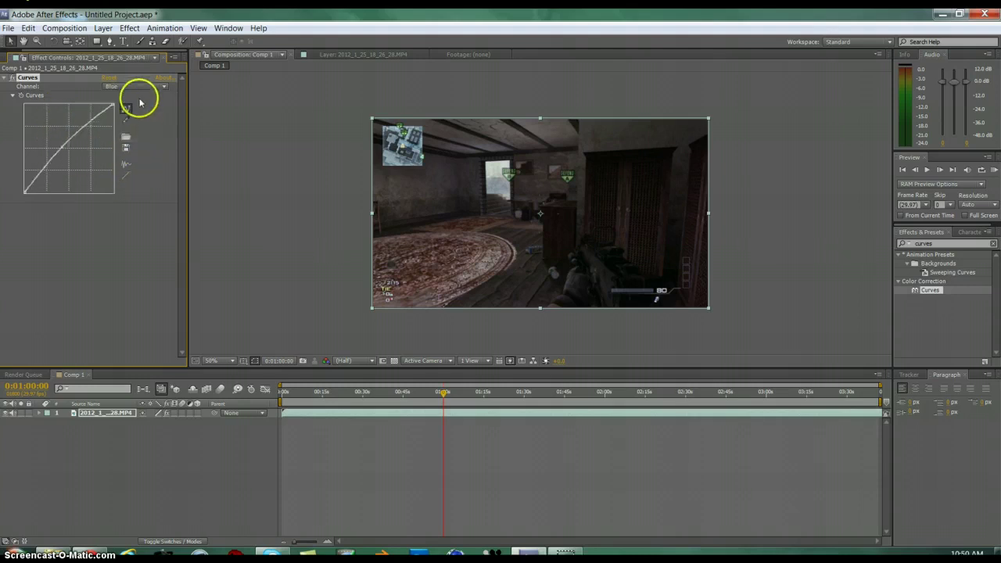
left_click(124, 174)
left_click(127, 88)
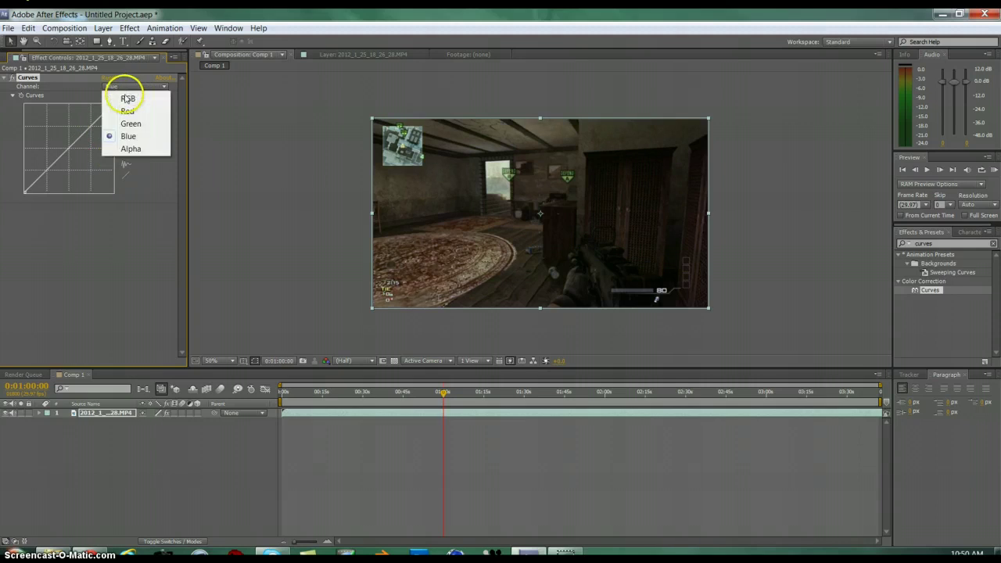
left_click(126, 130)
left_click(141, 86)
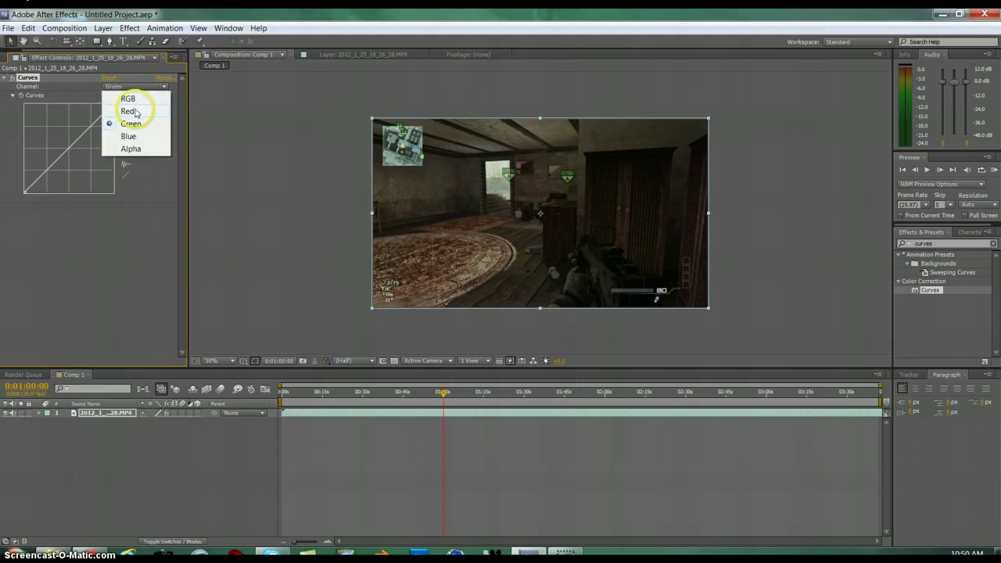
left_click(128, 111)
left_click(133, 86)
left_click(129, 98)
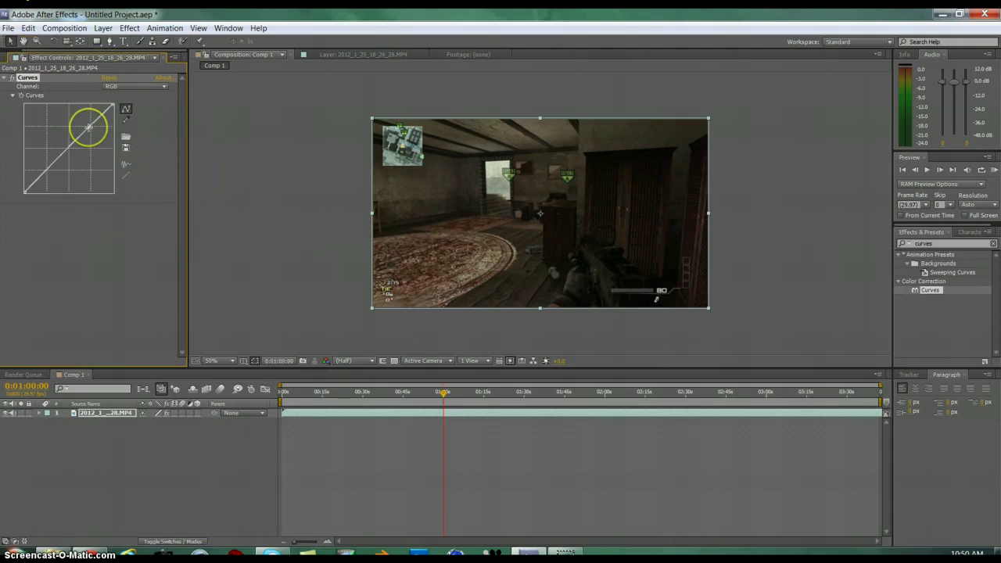
- Shape the RGB curve into an S, lifting highlights and deepening shadows for brighter, punchier footage
left_click_drag(88, 128, 89, 125)
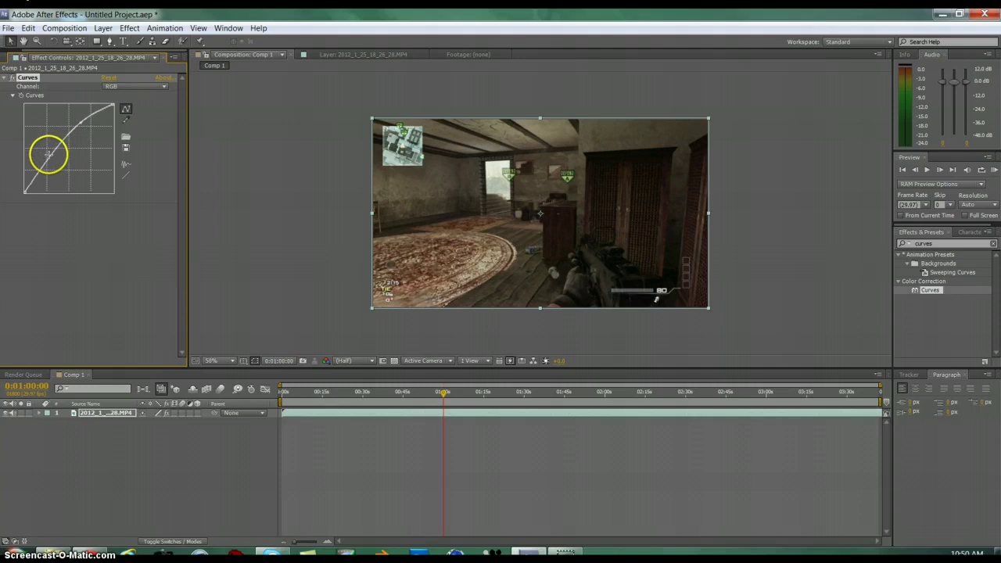
left_click_drag(49, 155, 49, 157)
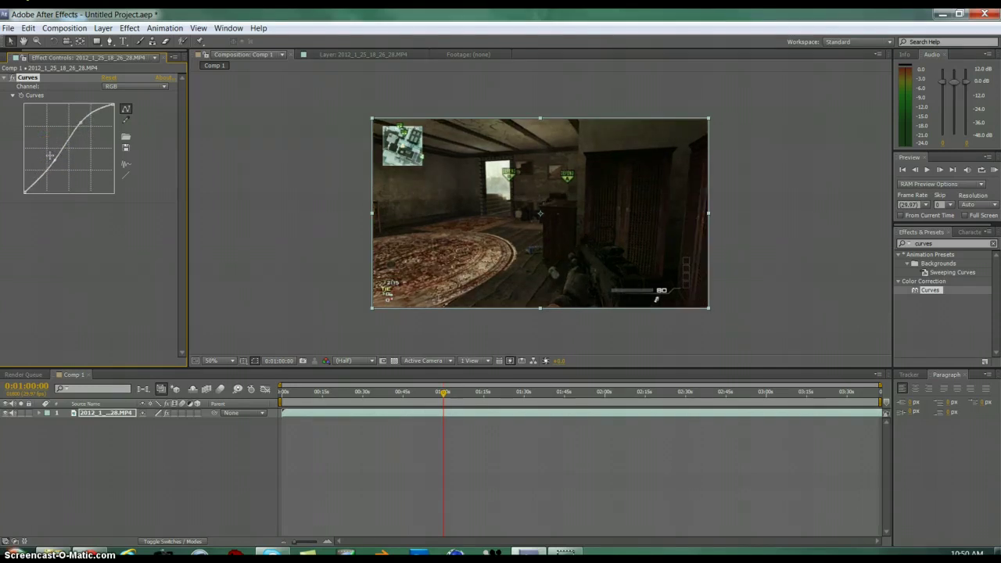
left_click_drag(61, 146, 79, 121)
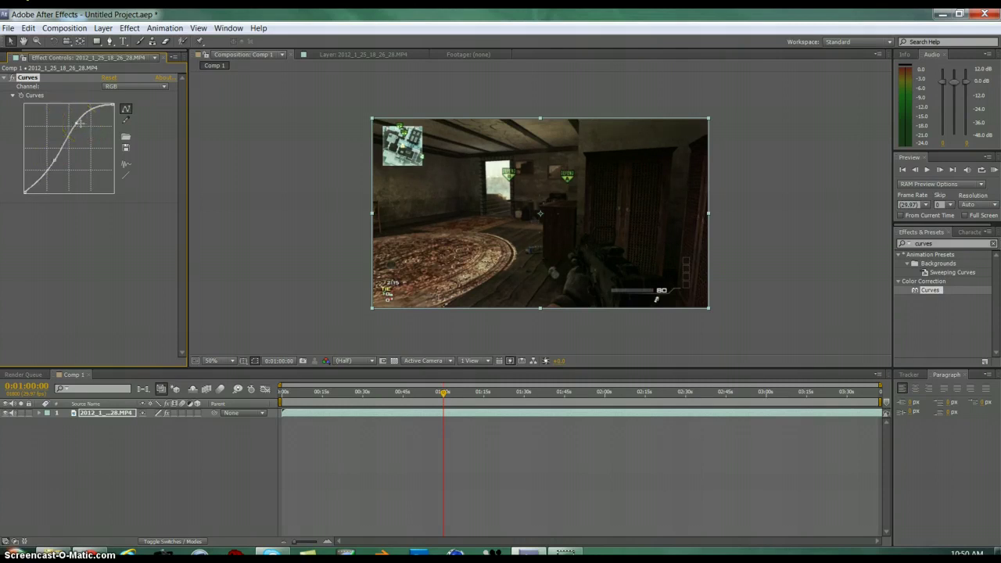
left_click_drag(55, 160, 53, 160)
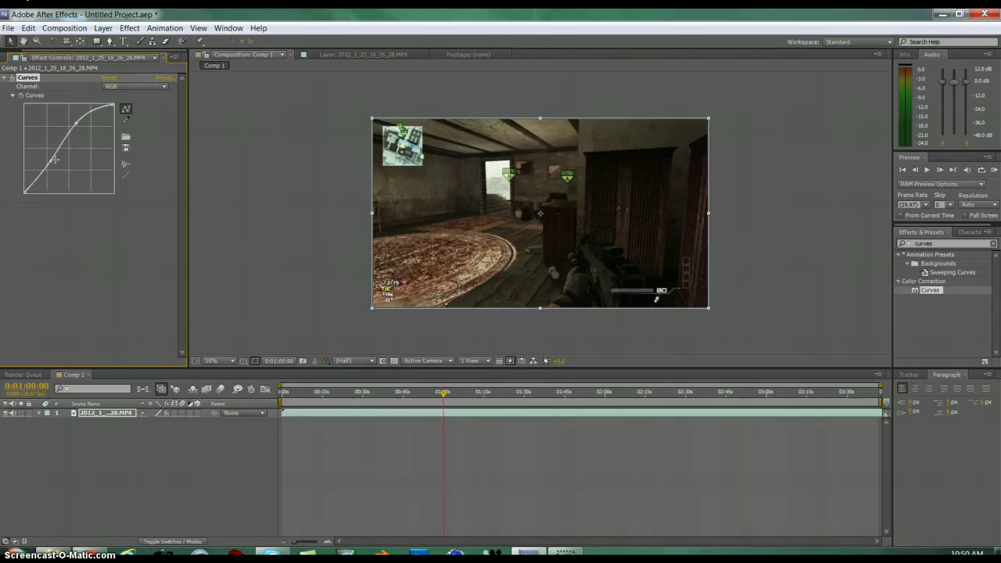
left_click_drag(55, 160, 54, 159)
- Switch Curves to the Red channel and settle on a gentle upward bow that warms the footage
left_click(118, 87)
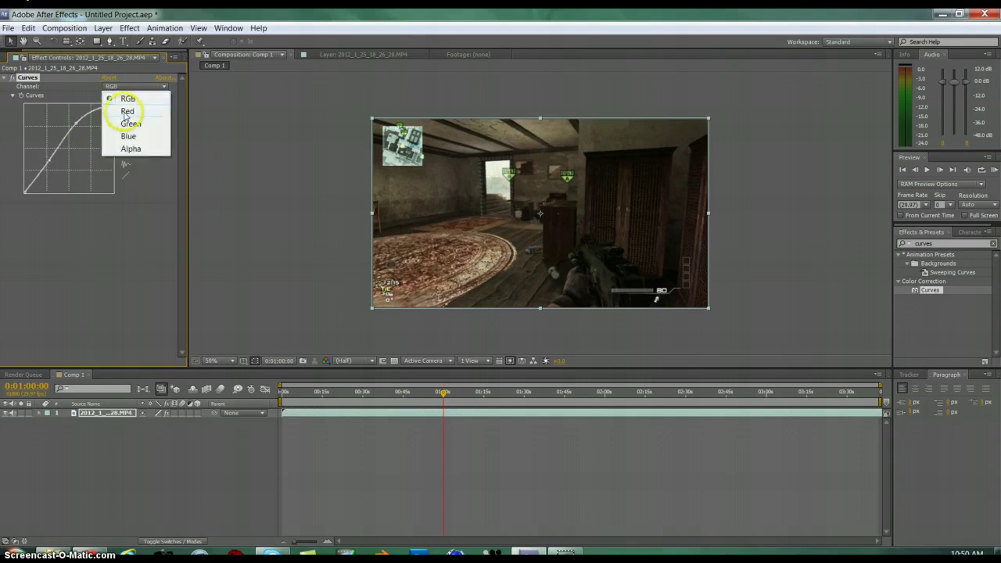
left_click(127, 112)
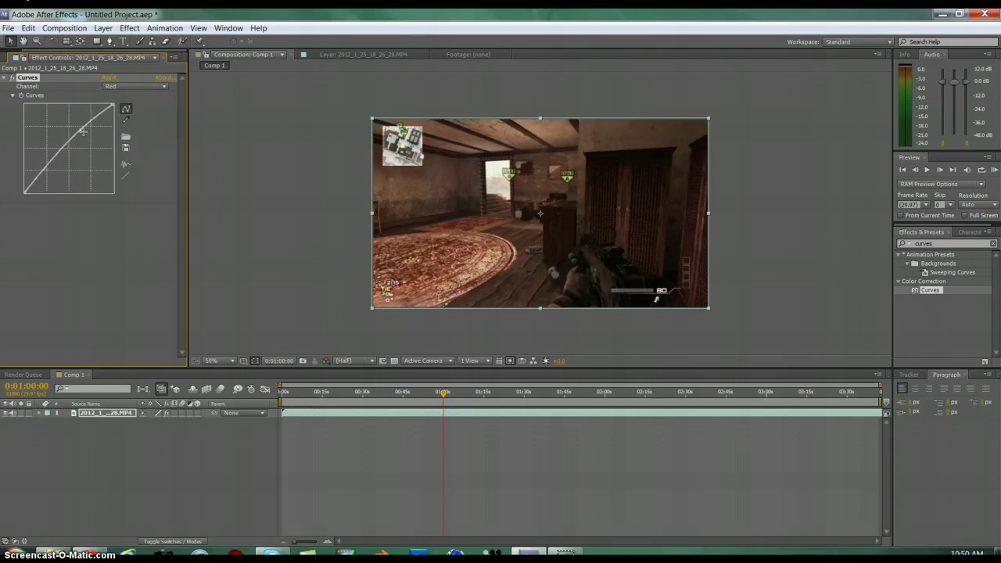
mouse_move(82, 130)
left_mouse_down()
mouse_move(85, 141)
mouse_move(82, 130)
left_mouse_up()
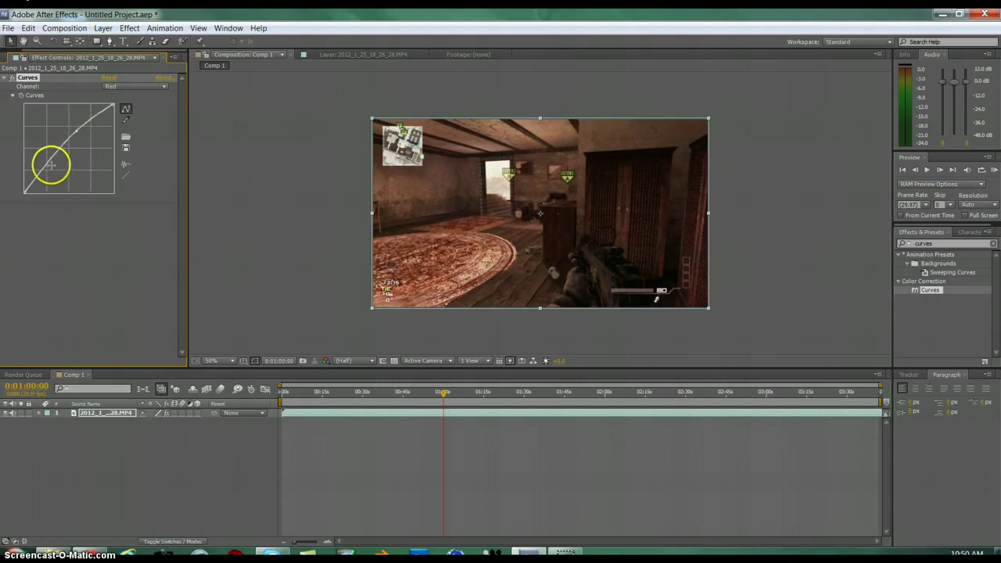
left_click_drag(45, 164, 35, 179)
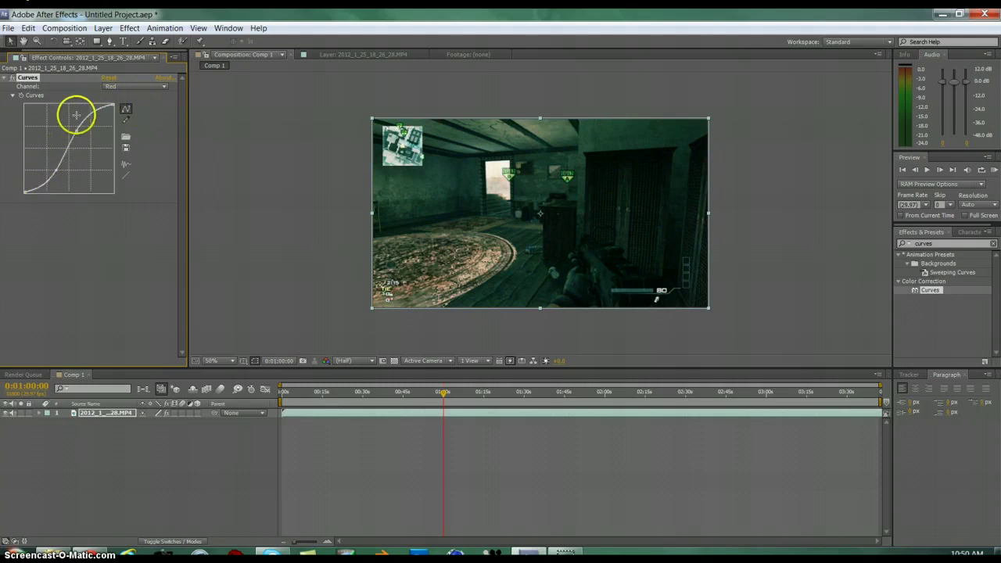
left_click_drag(54, 169, 53, 169)
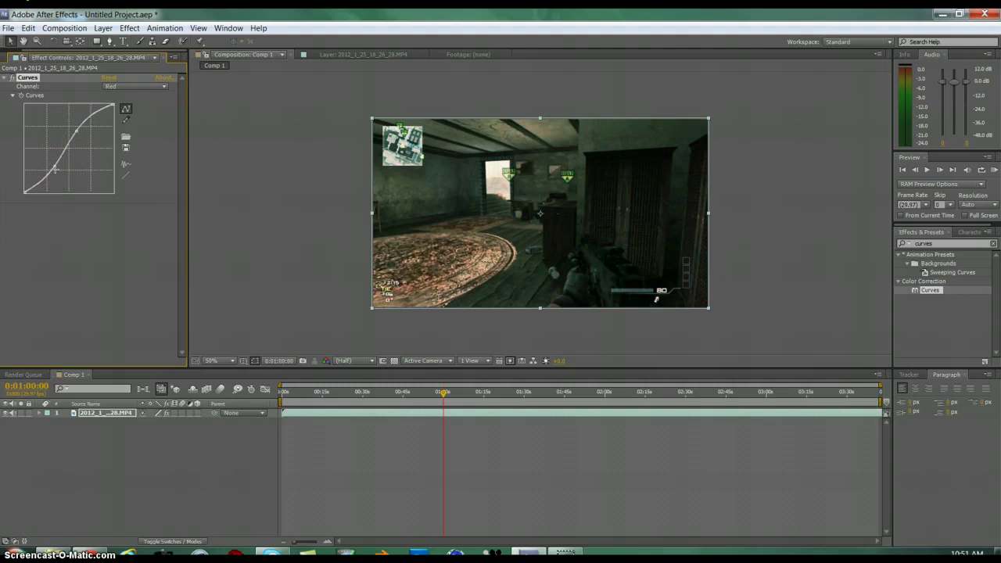
left_click_drag(54, 169, 54, 167)
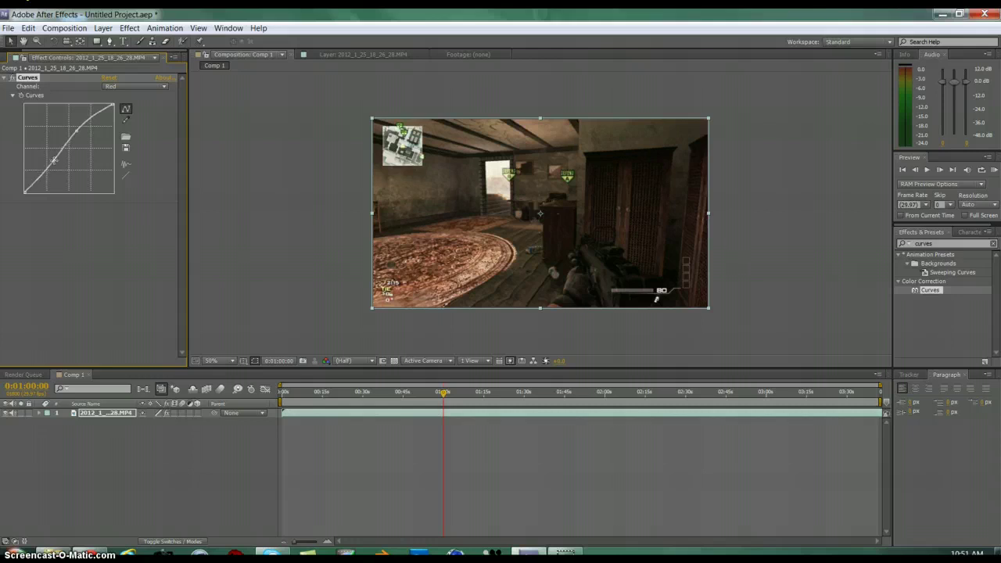
- On the Green channel, add a point and pull the curve slightly lower to remove the green cast
left_click(133, 86)
left_click(131, 125)
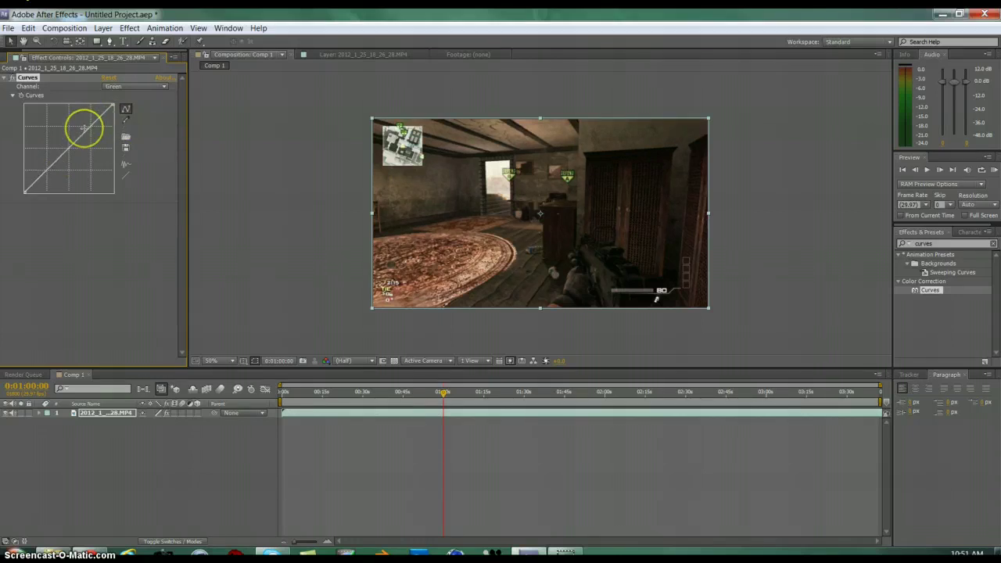
left_click(60, 155)
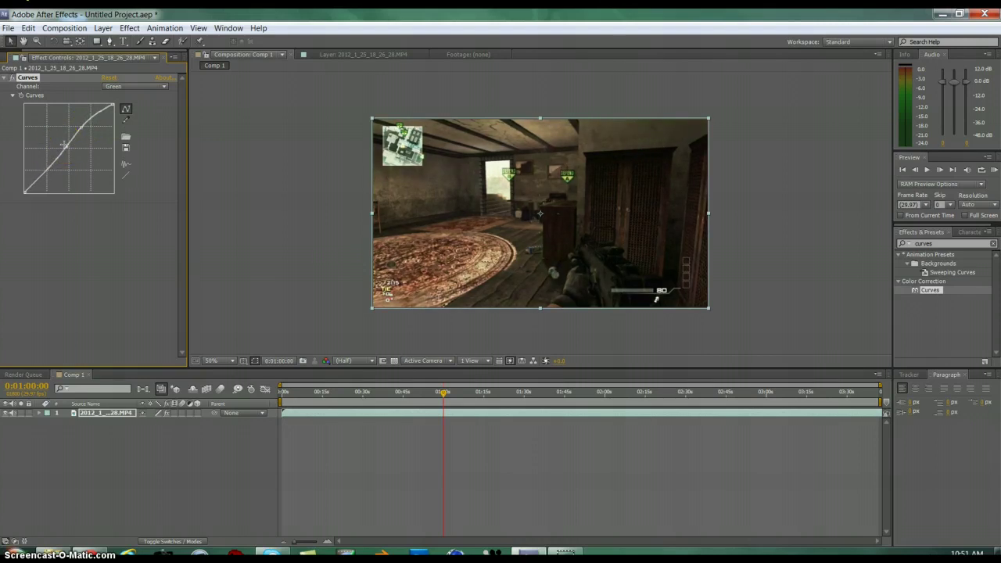
left_click_drag(66, 146, 102, 112)
left_click(31, 174)
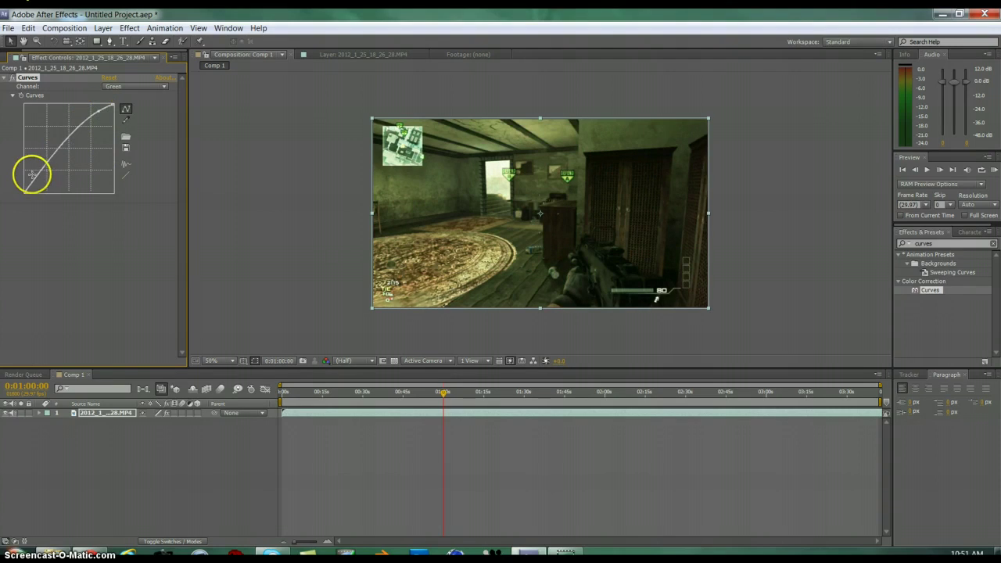
left_click_drag(32, 174, 34, 179)
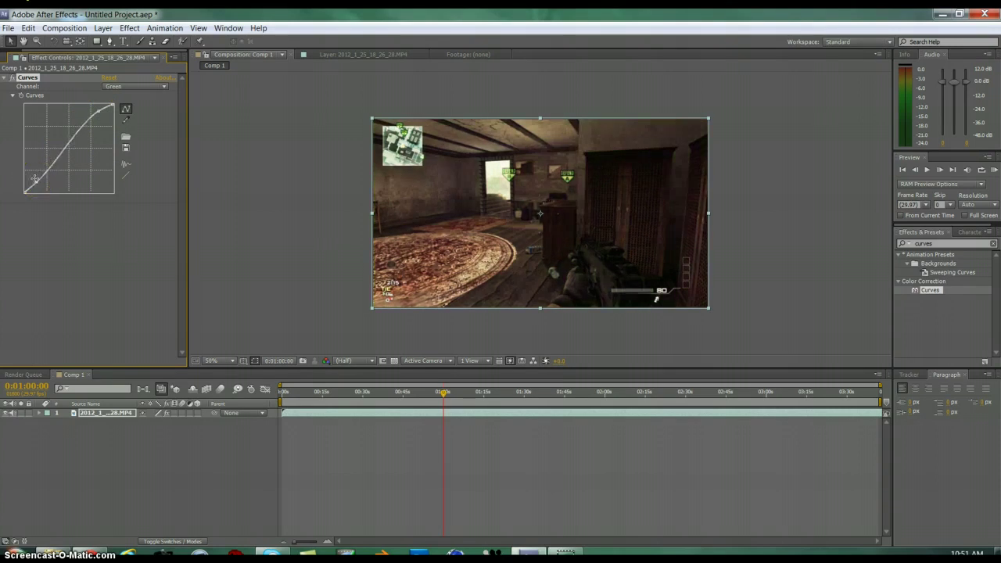
left_click(68, 150)
- Switch to the Blue channel and reshape the blue curve to adjust blue tones
left_click(139, 86)
left_click(130, 136)
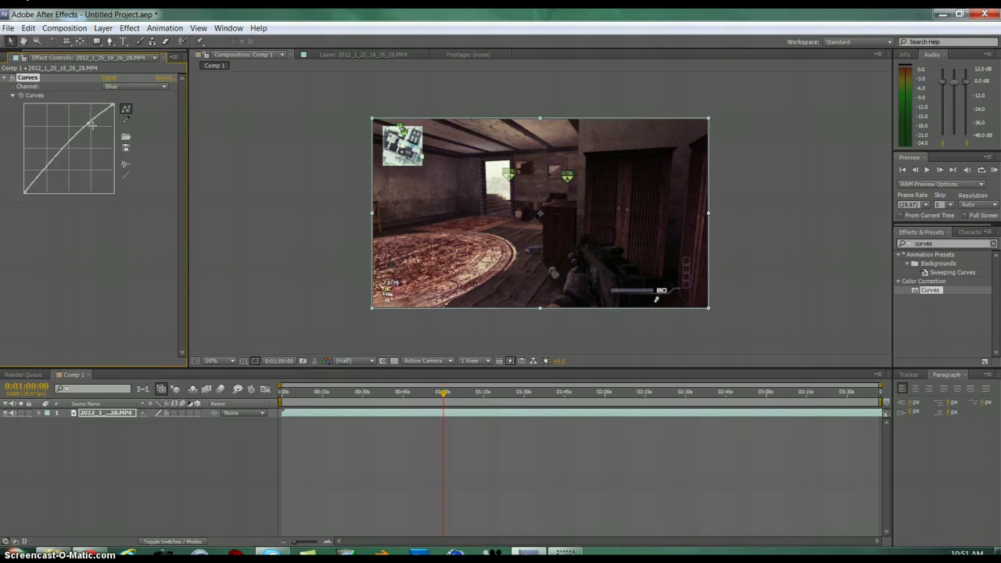
left_click_drag(92, 125, 57, 157)
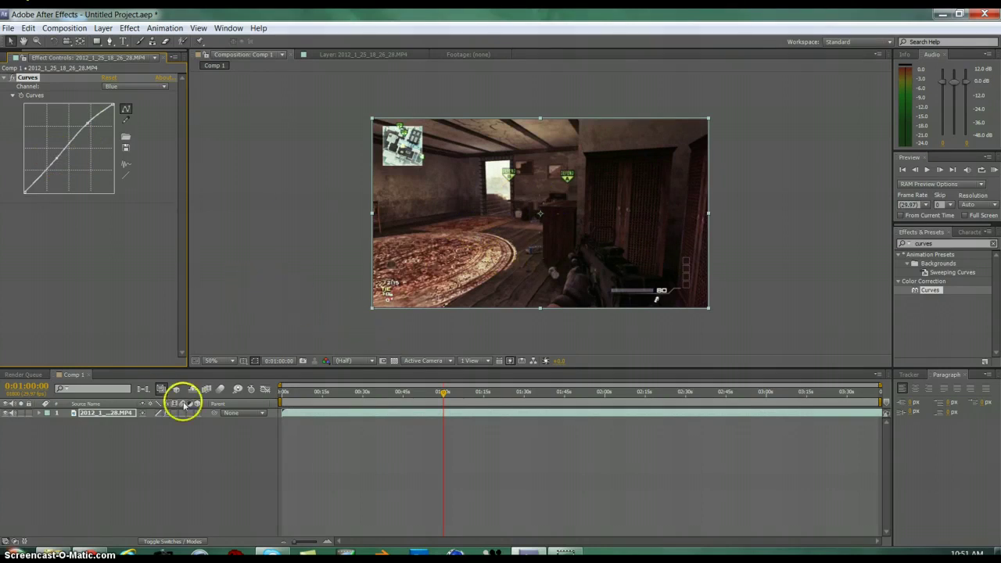
- Add a second copy of the MP4 to Comp 1 and toggle the corrected layer's visibility to compare
left_click(5, 58)
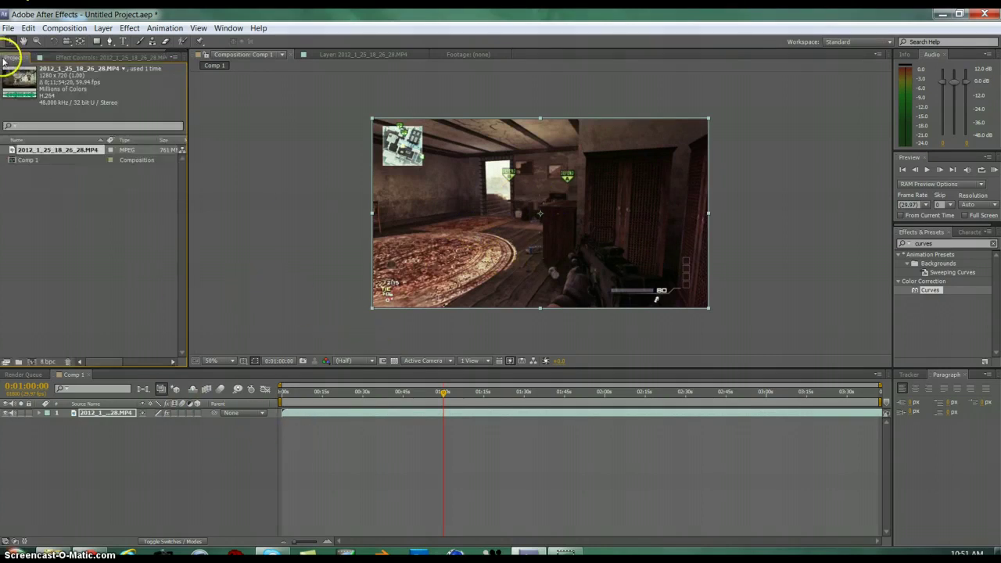
left_click_drag(44, 155, 297, 434)
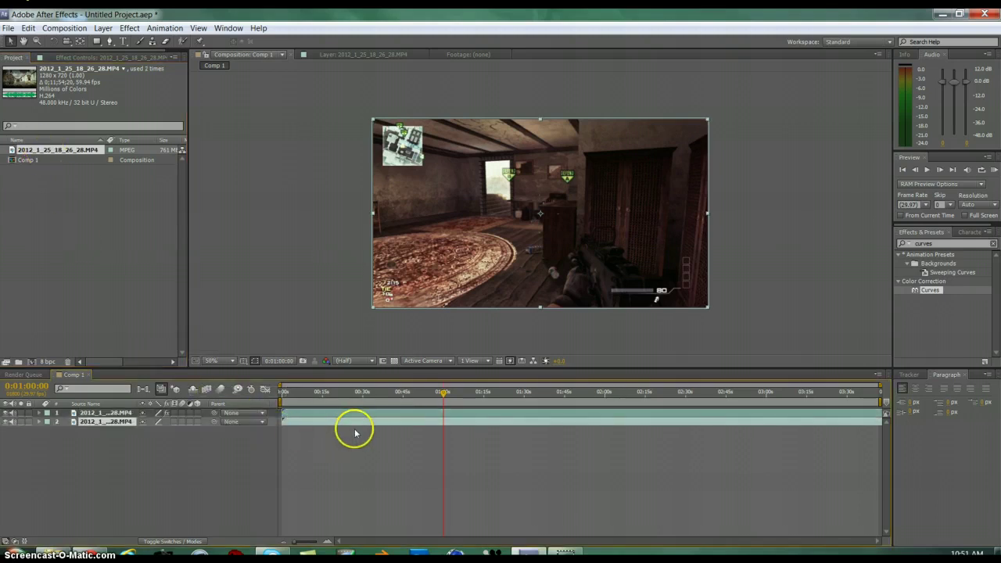
left_click(397, 411)
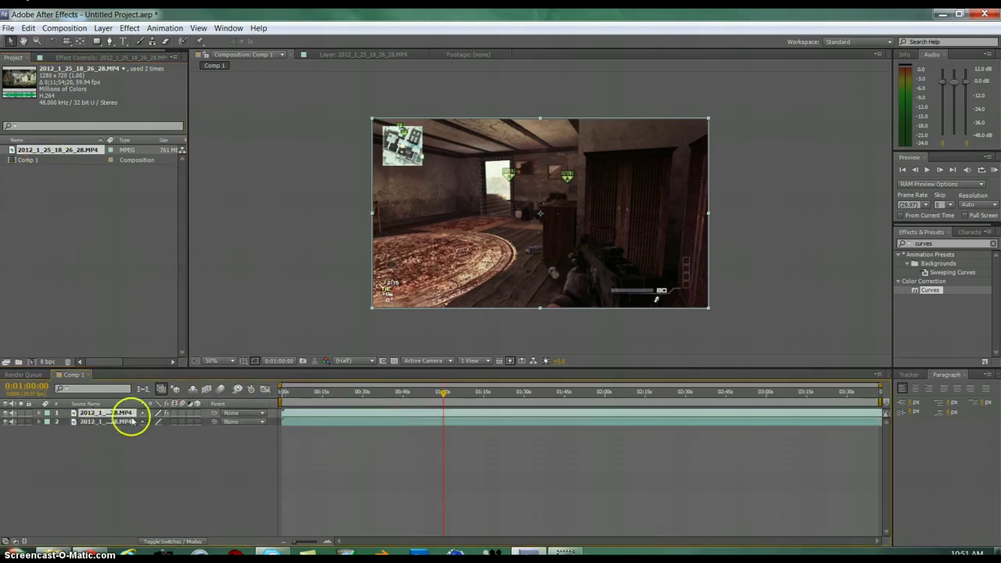
left_click(6, 413)
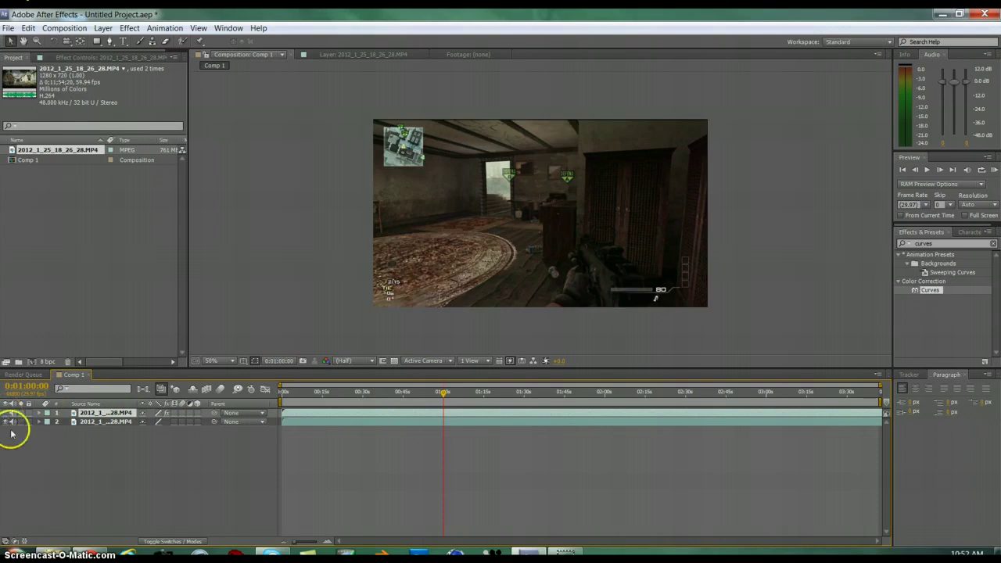
left_click(7, 413)
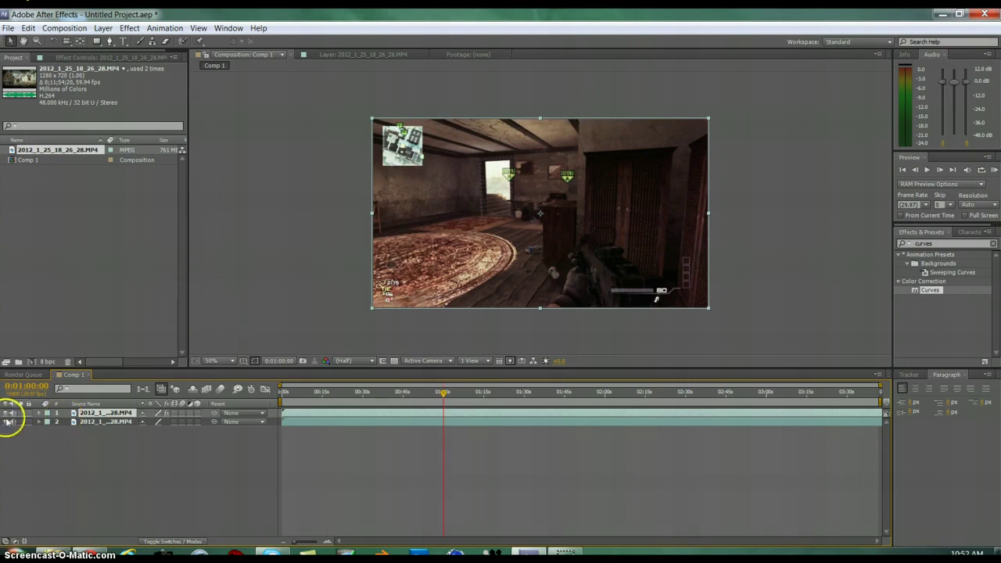
- Browse the Effect menu without choosing anything, then reopen the Effect Controls showing Curves
left_click(129, 28)
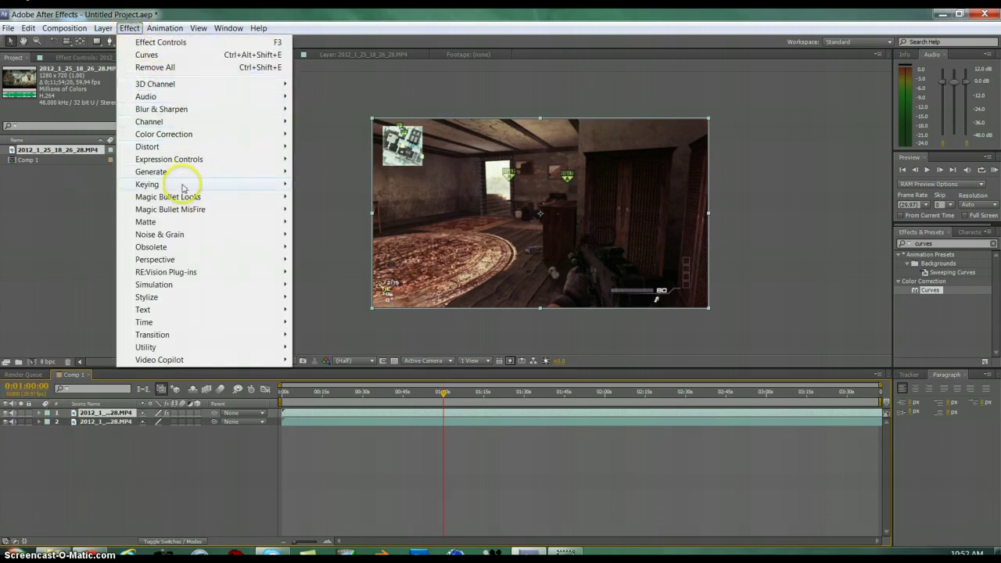
mouse_move(196, 134)
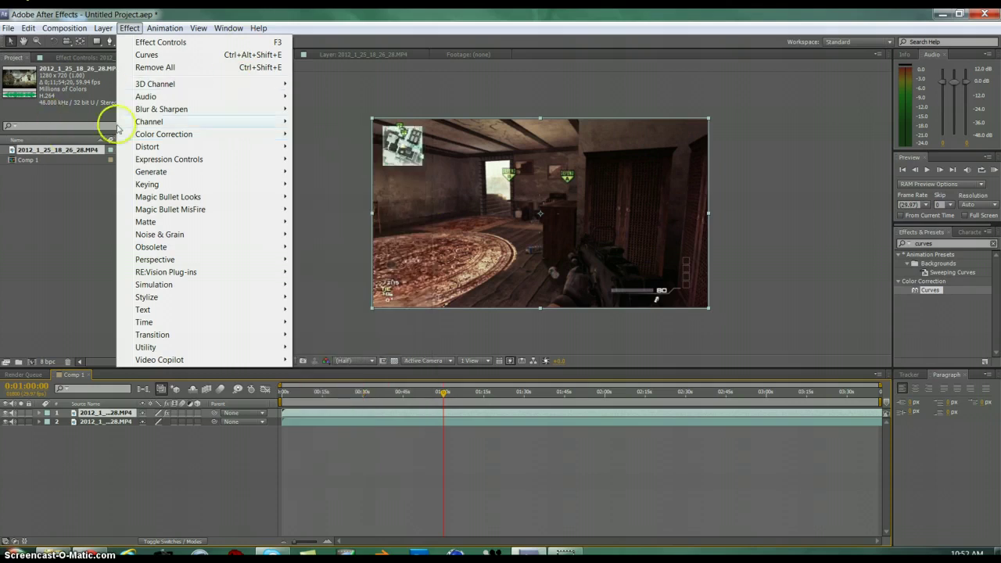
left_click(62, 206)
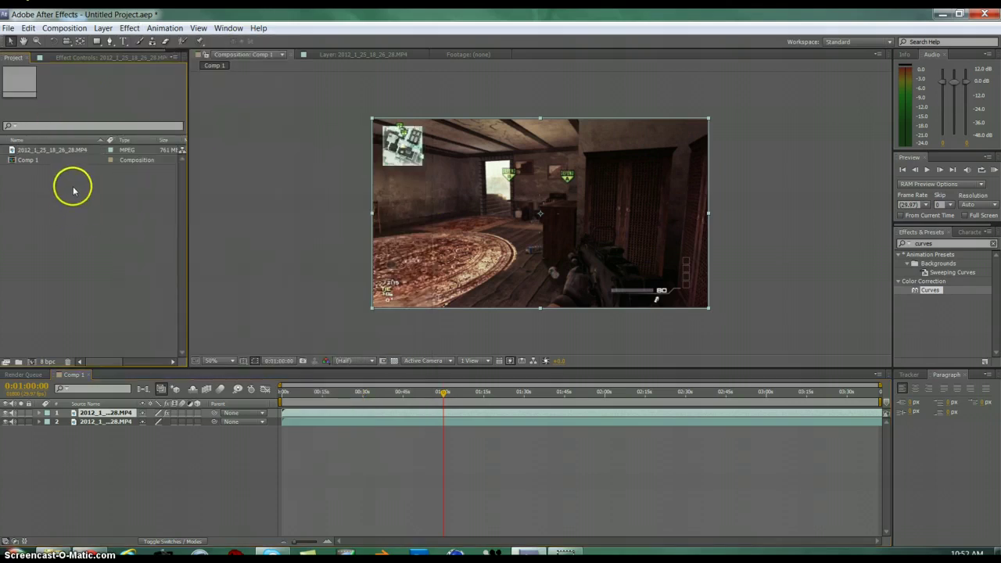
left_click(64, 58)
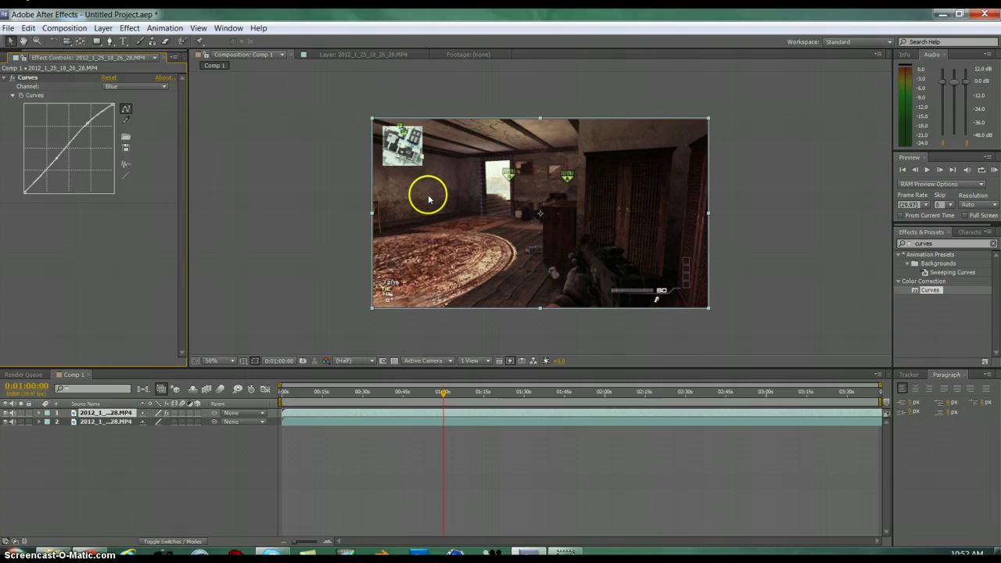
- Collapse Animation Presets in the search results and bring back the Project panel's footage list
left_click(899, 255)
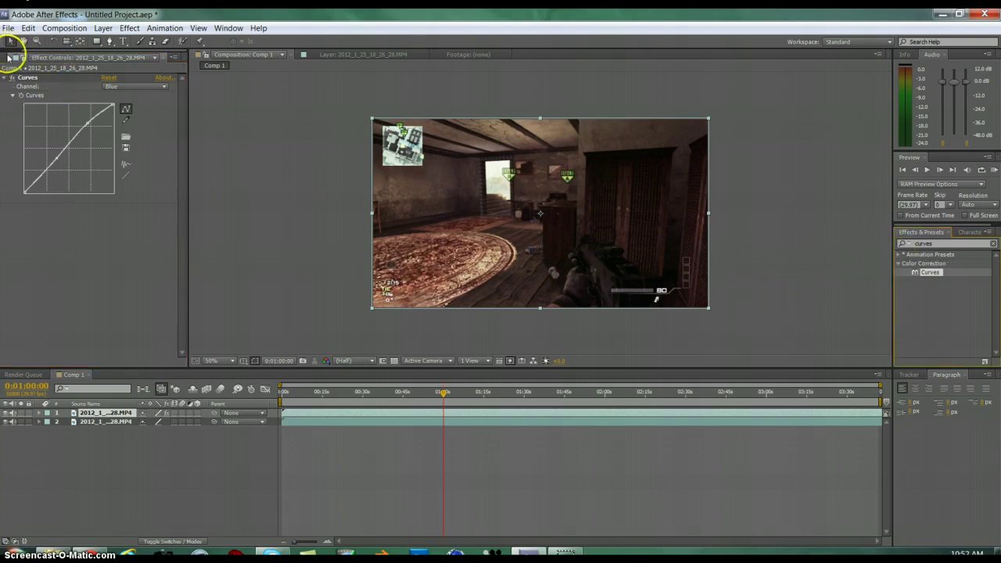
scroll(10, 55, "up", 1)
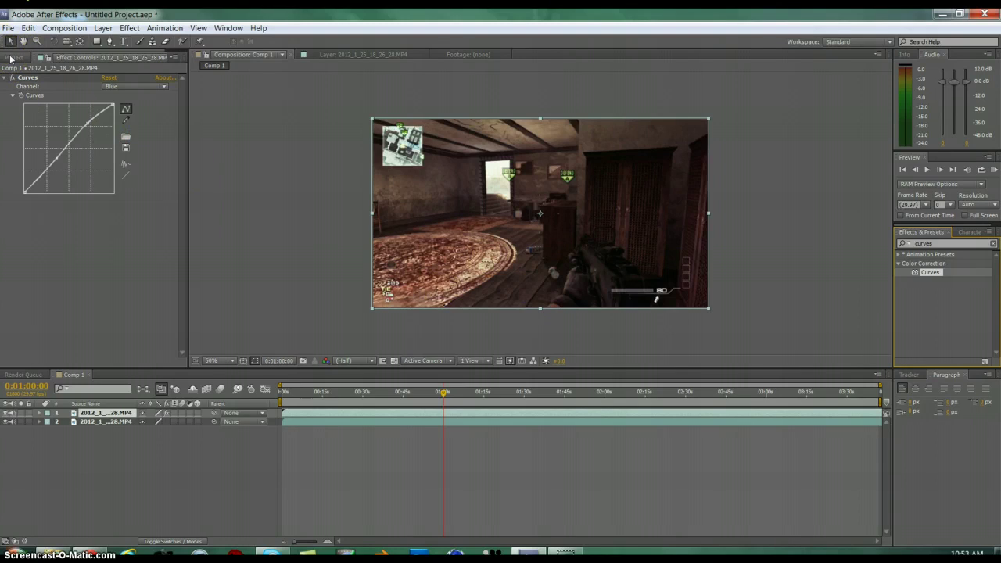
left_click(12, 58)
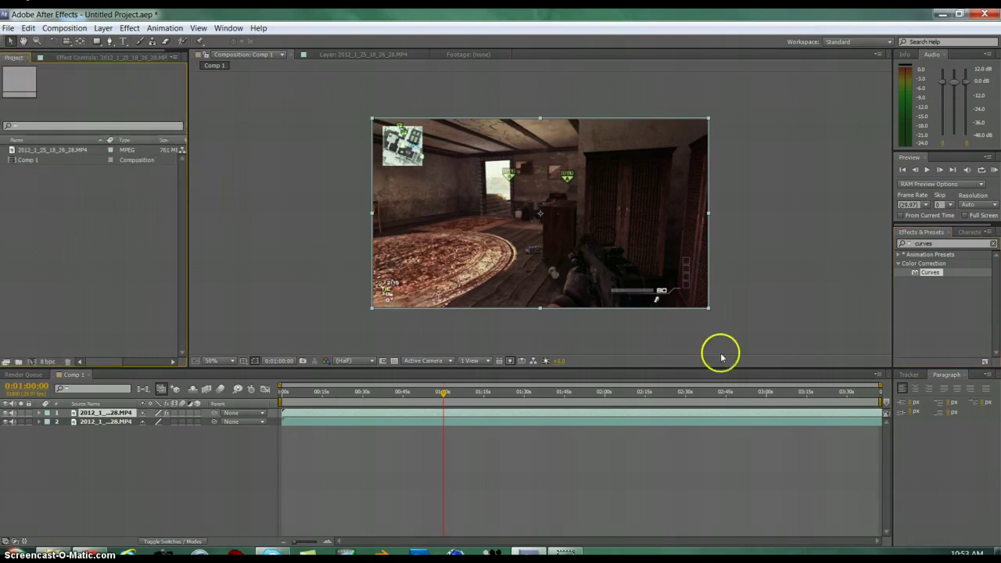